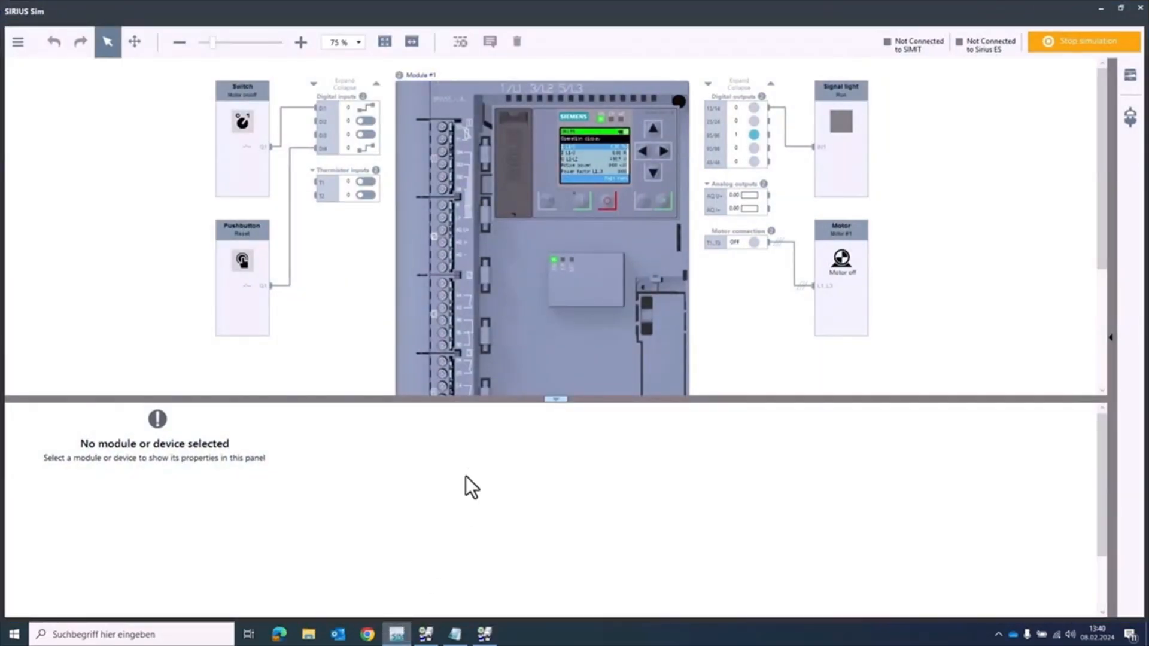
Show the properties of the simulated soft starter Module #1 and switch to TIA Portal V19
click(520, 341)
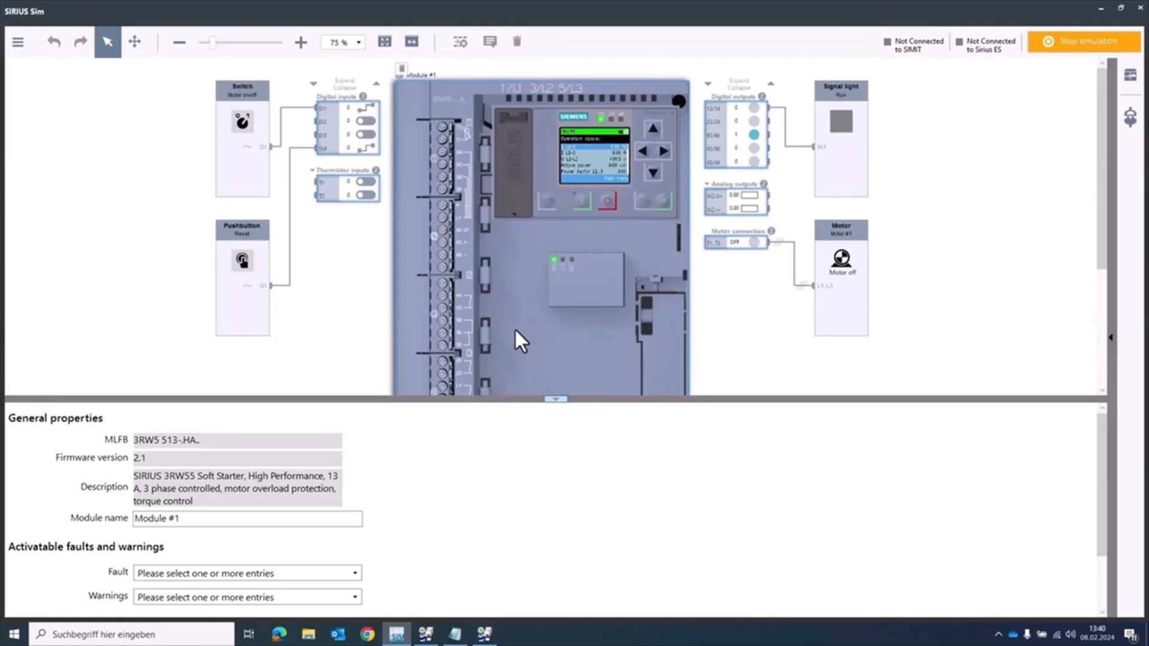
click(1096, 9)
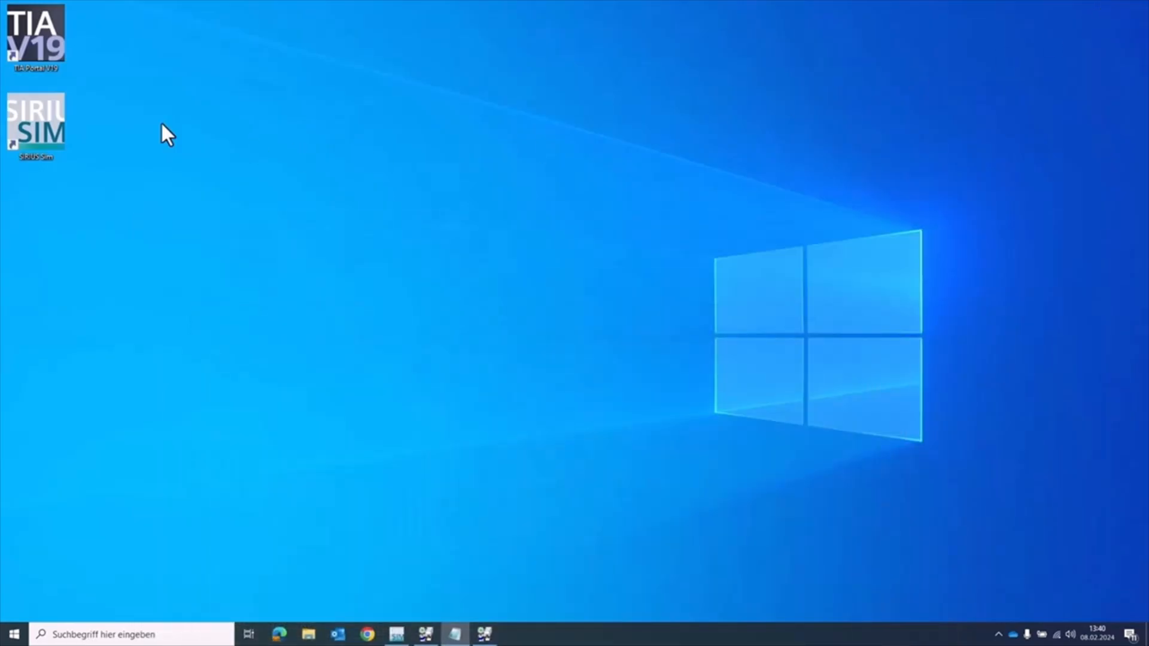
click(35, 37)
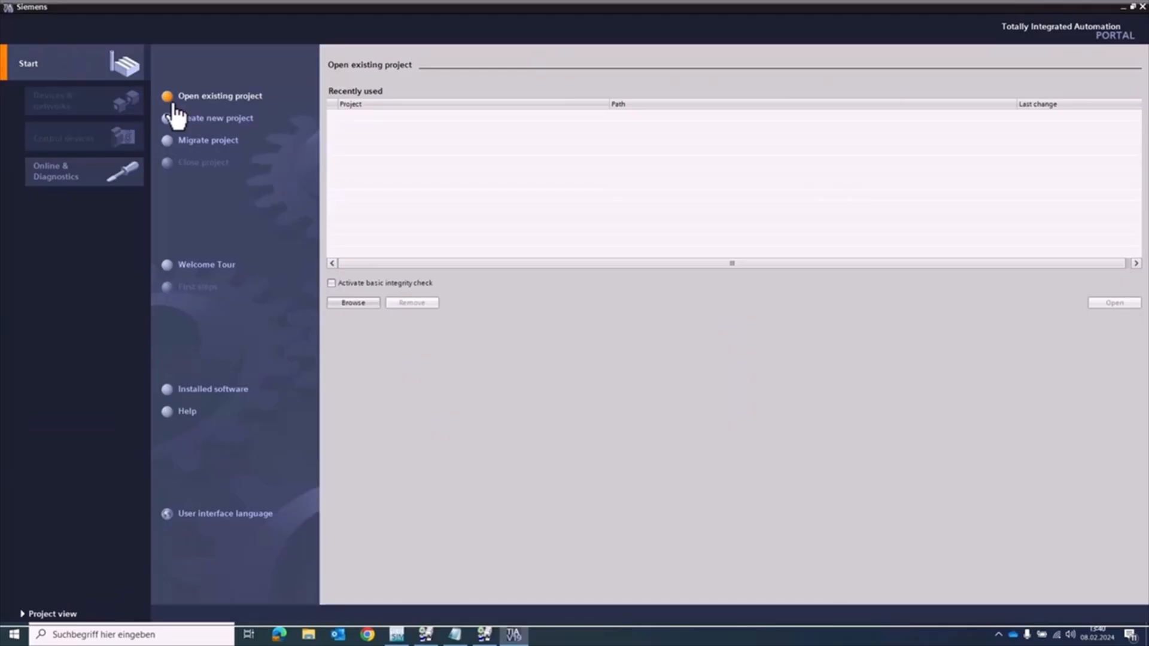
Create a new project named 3rw5demo
click(192, 118)
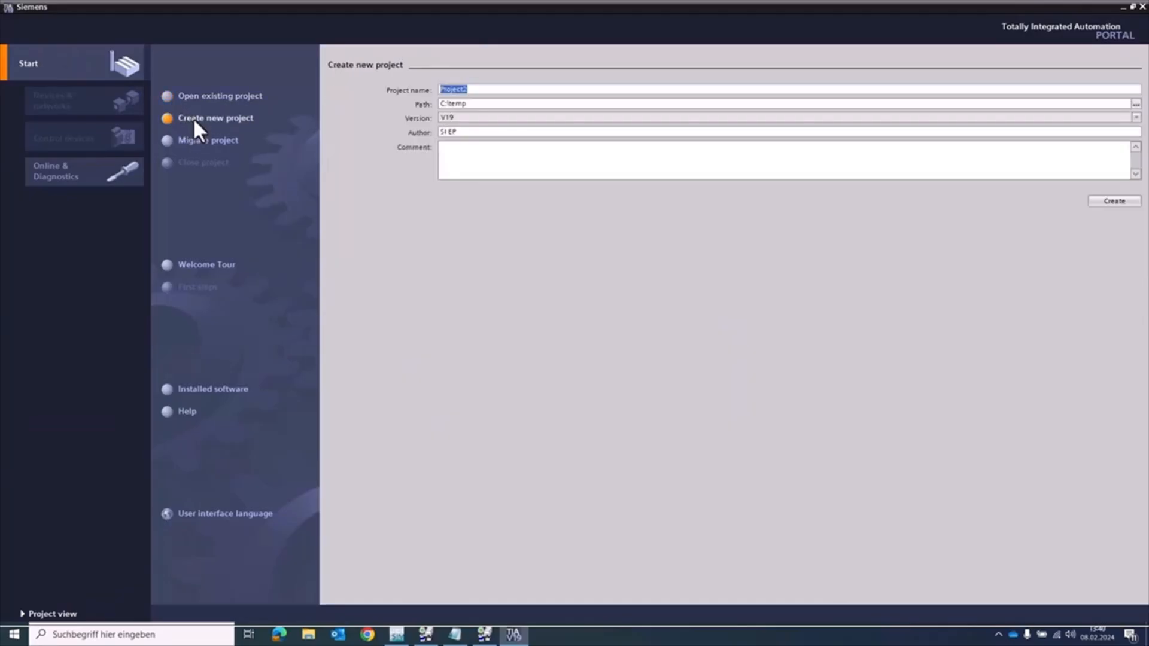
text(3rw5demo)
click(1106, 199)
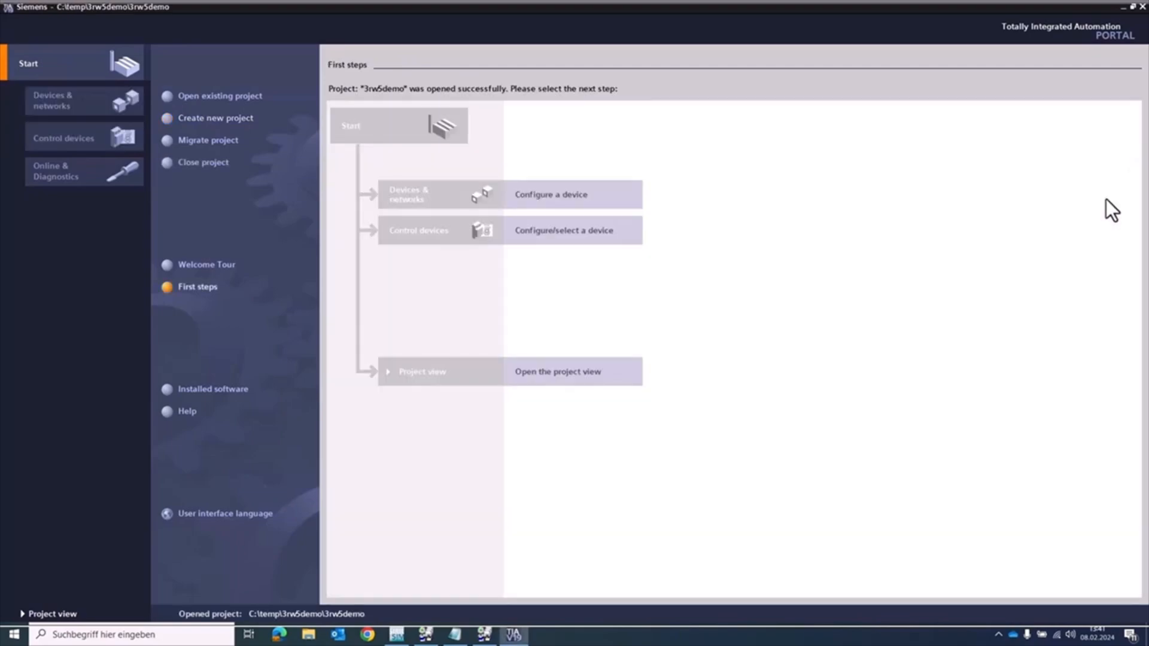
Add a 3RW55 HP 3ph 13A soft starter, article 3RW5 513-*HA** version V2.1, with the device wizard enabled
click(591, 200)
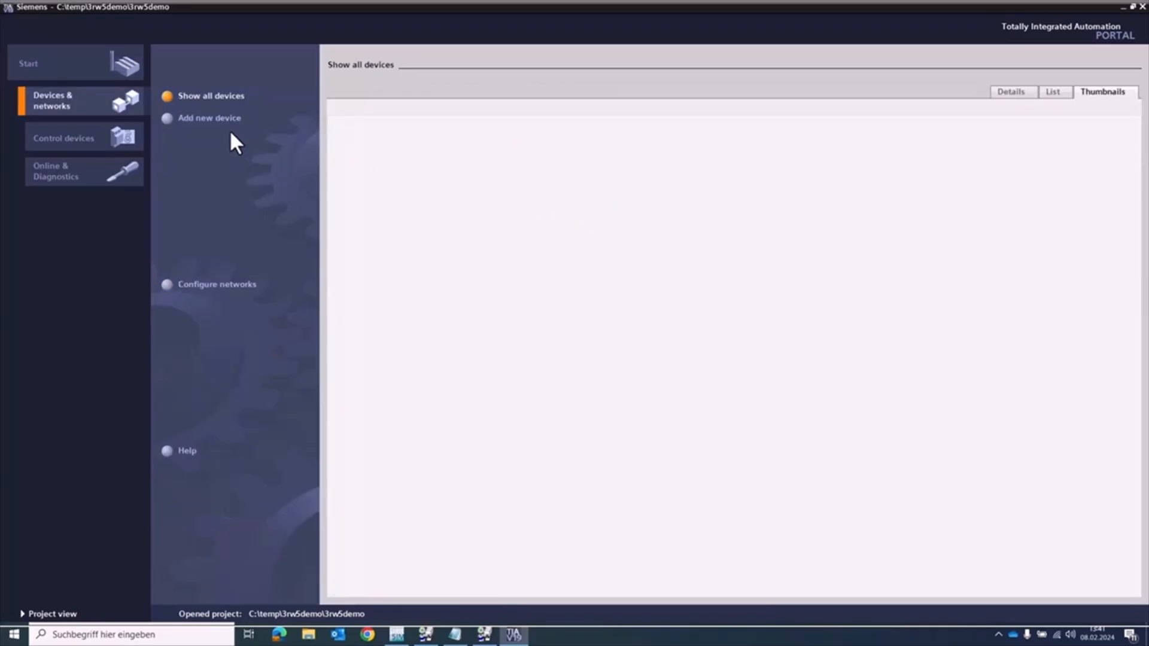
click(221, 119)
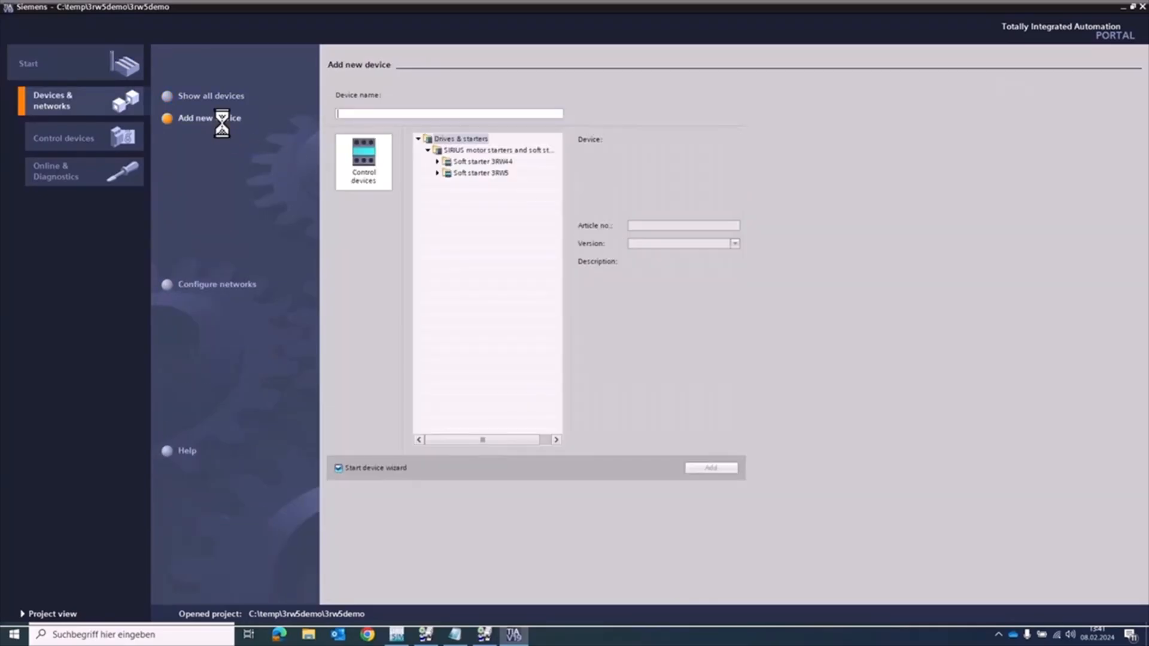
click(435, 174)
click(448, 207)
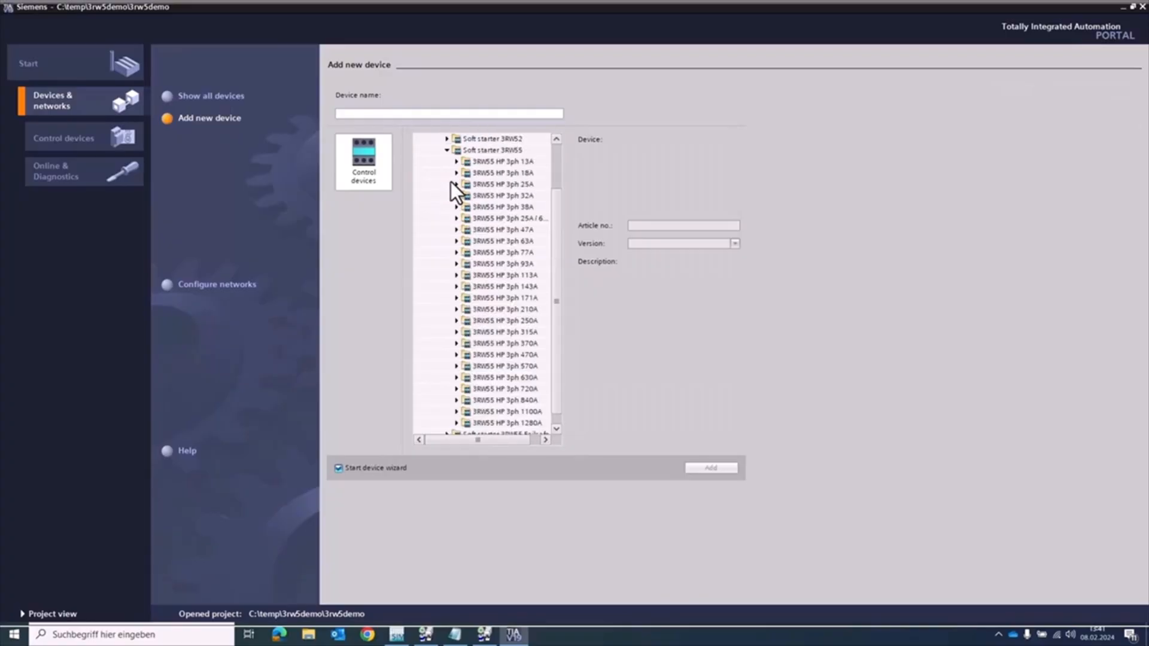
click(457, 161)
click(485, 172)
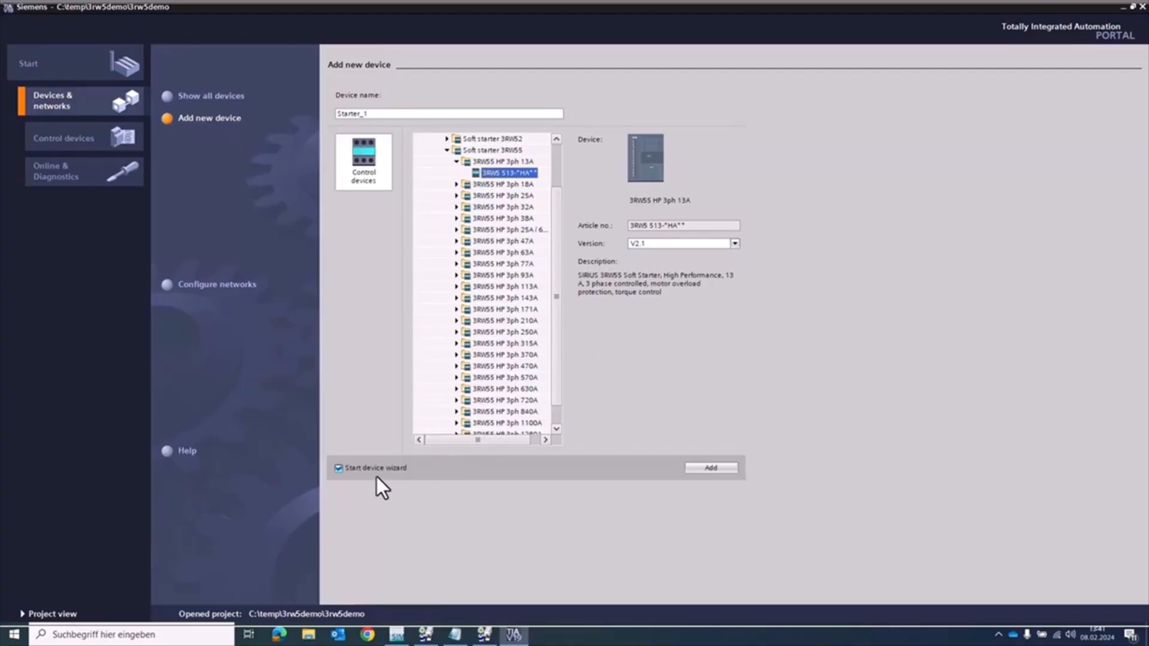
click(708, 468)
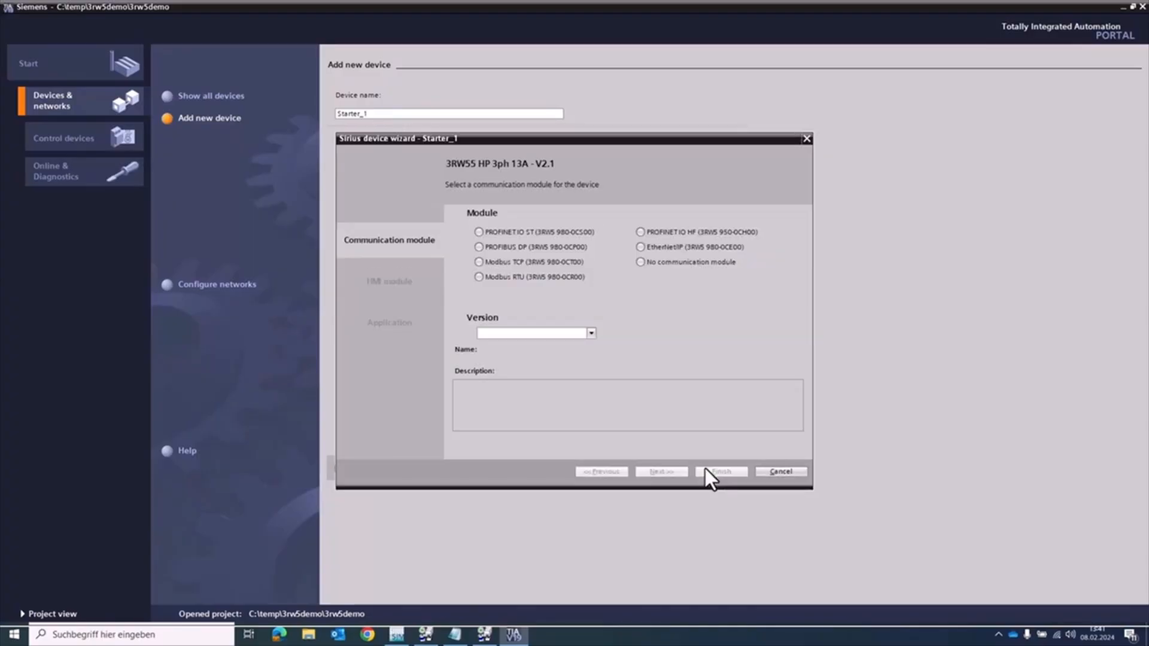
Complete the device wizard with no communication module, HMI HF (3RW5 980-0HF00) V3.3 and the Pump application for Parameter Set 1
click(661, 263)
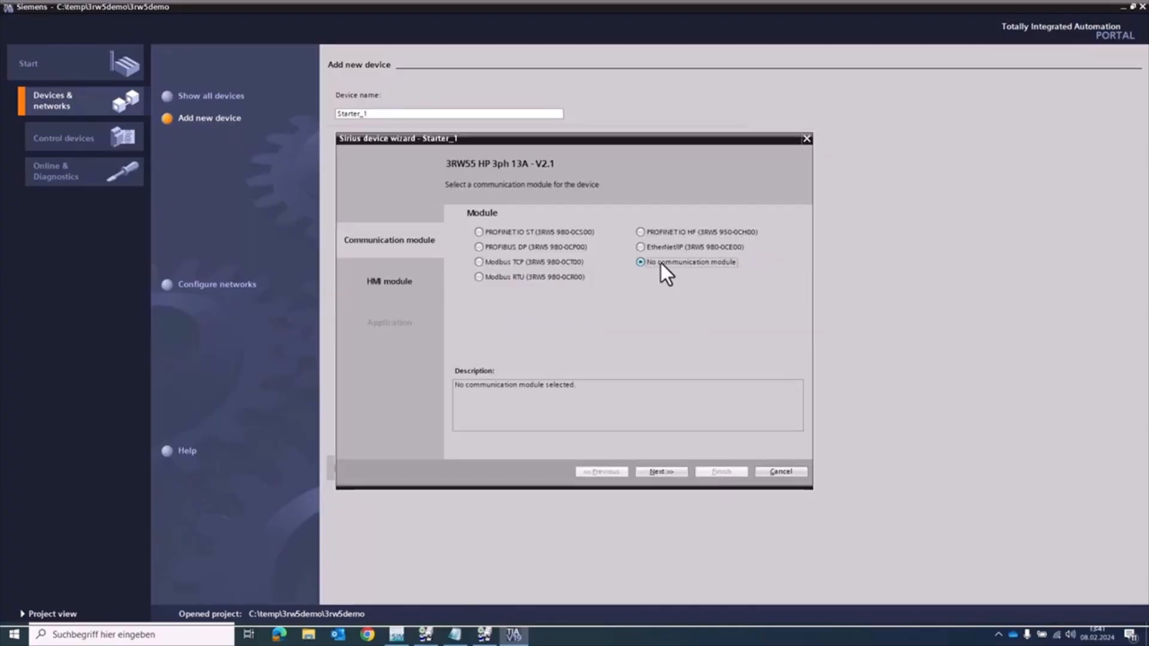
click(666, 470)
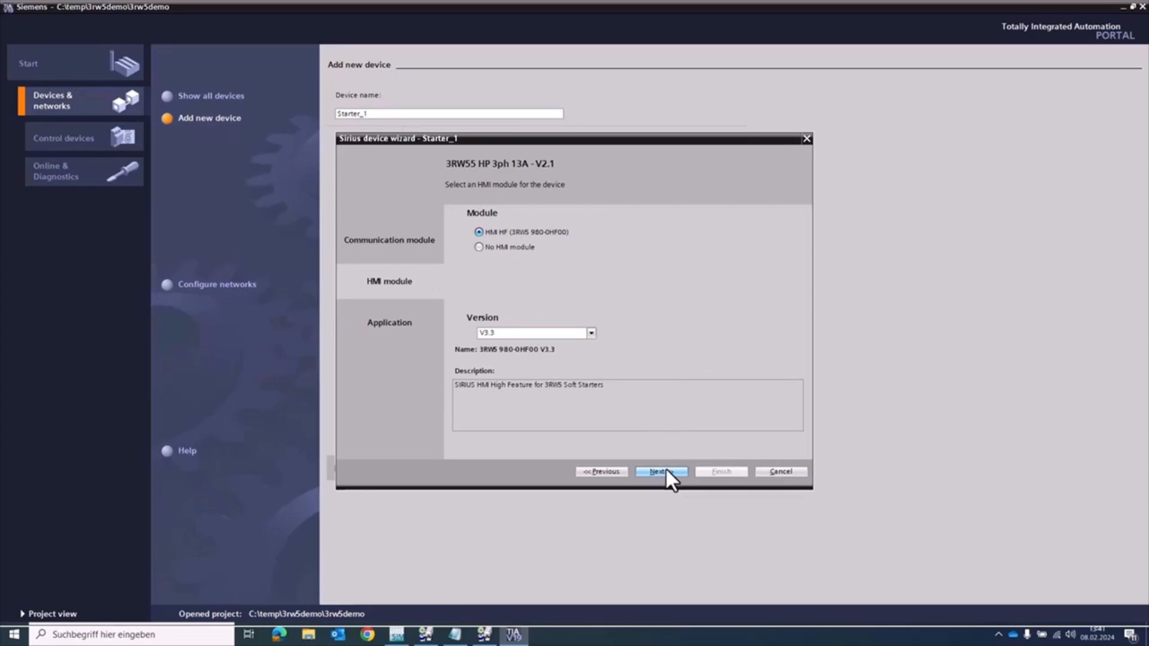
click(666, 470)
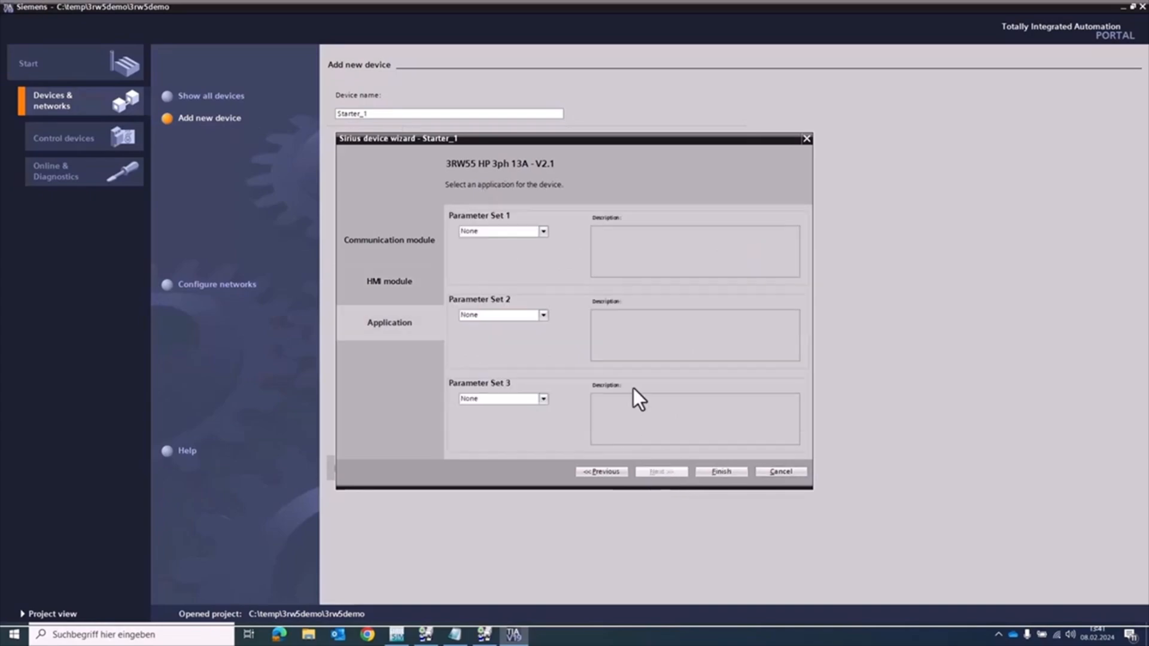
click(543, 232)
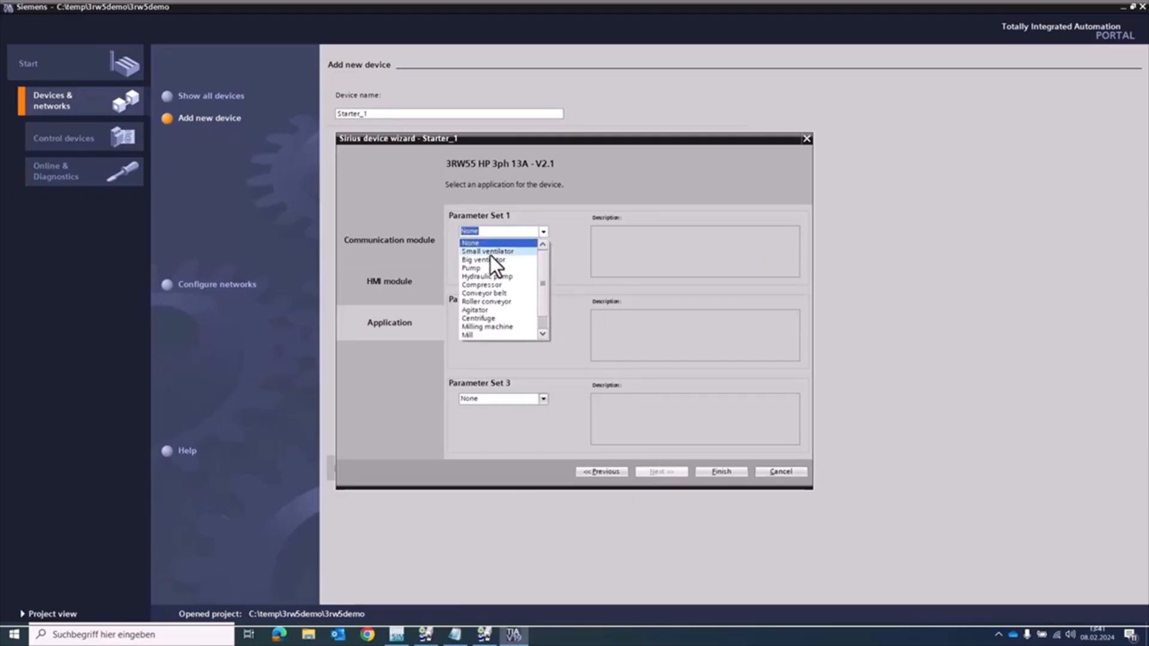
click(476, 267)
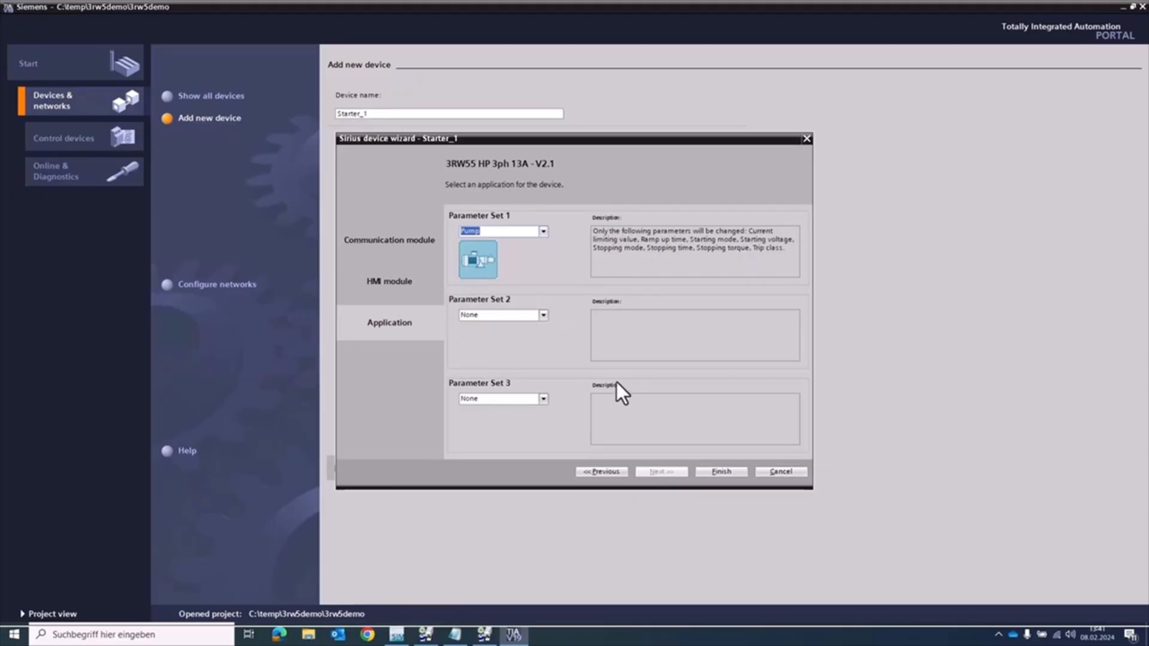
click(713, 474)
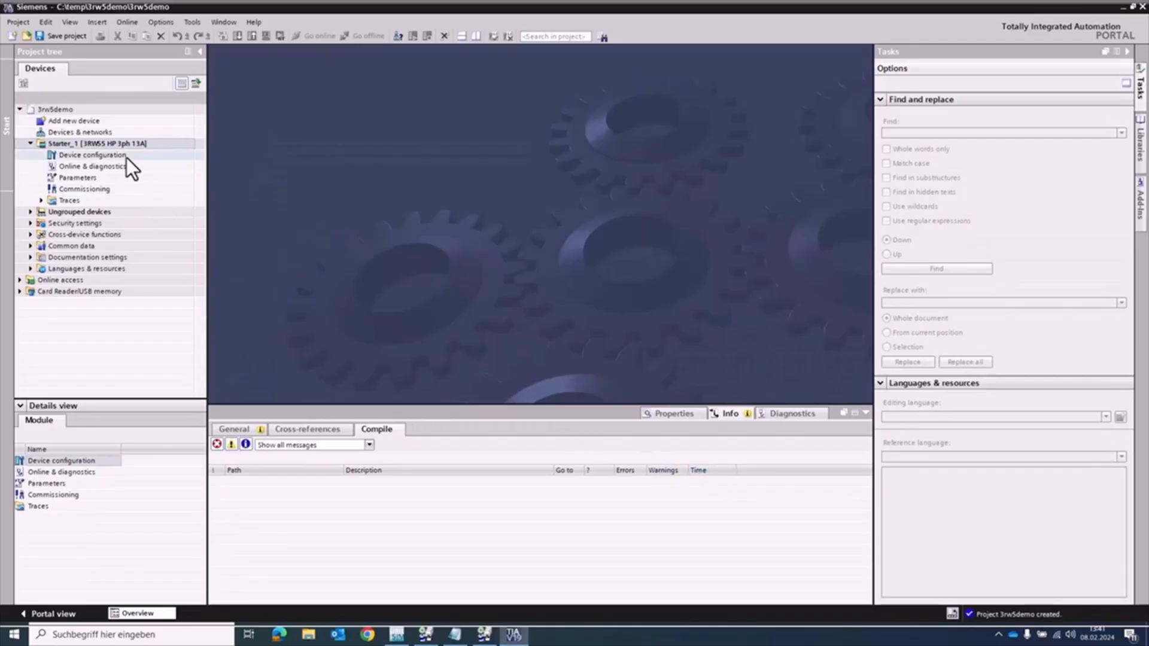
double_click(83, 119)
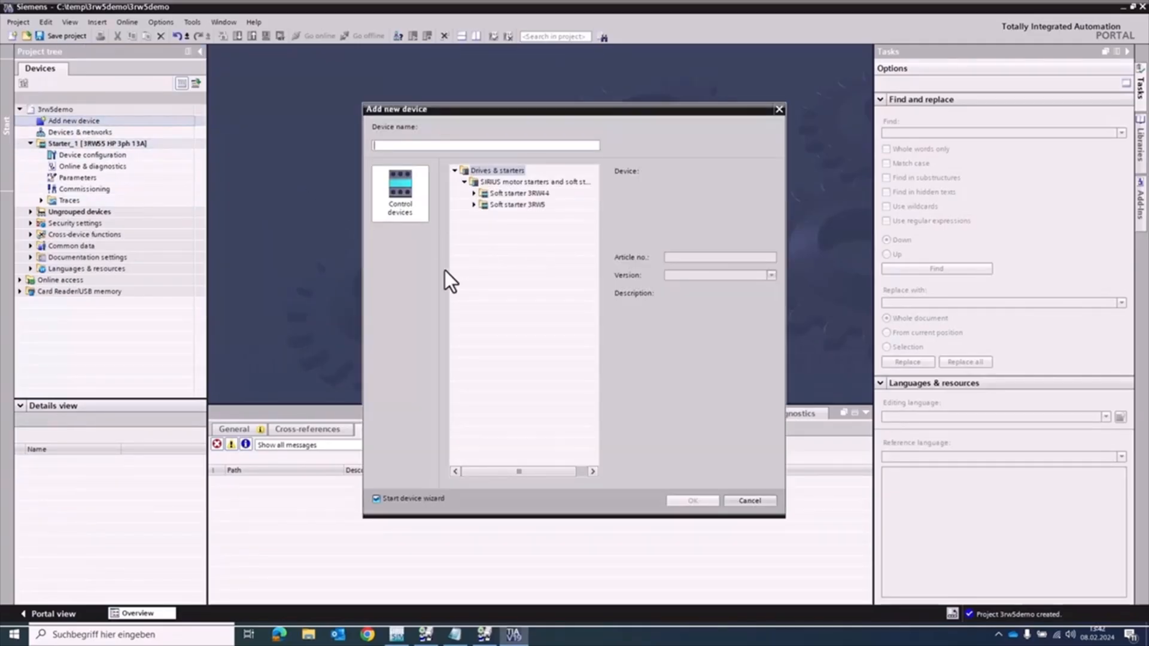
click(749, 502)
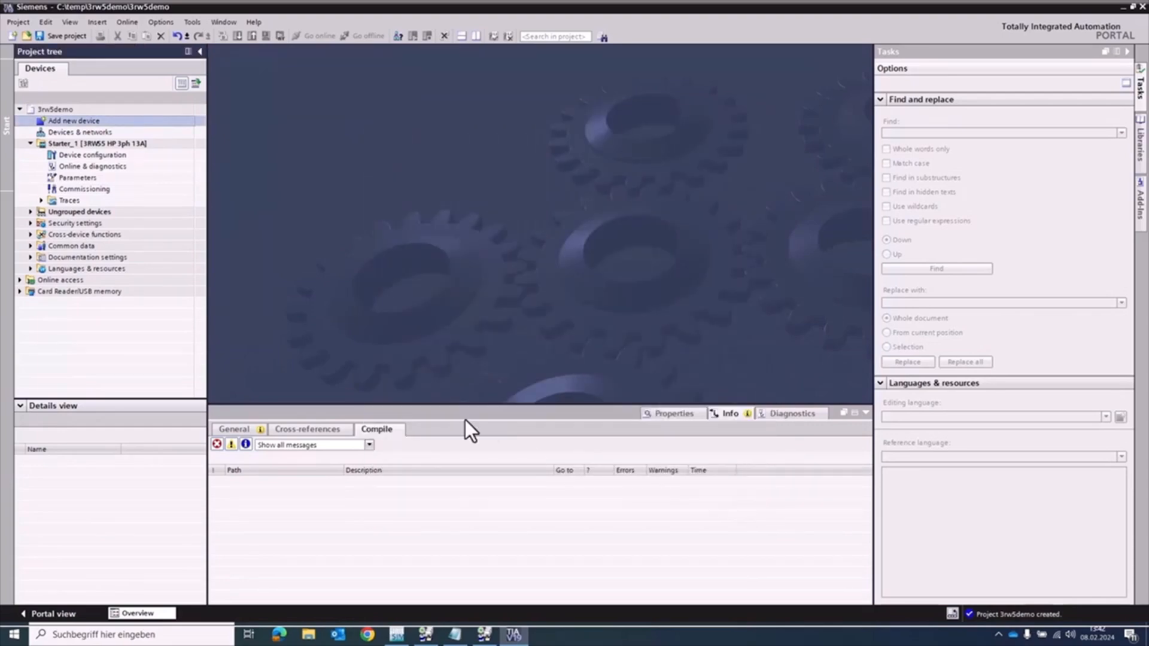
Scan the SiriusSim interface for accessible devices and upload the accessible device as a new station with hardware and software
click(19, 280)
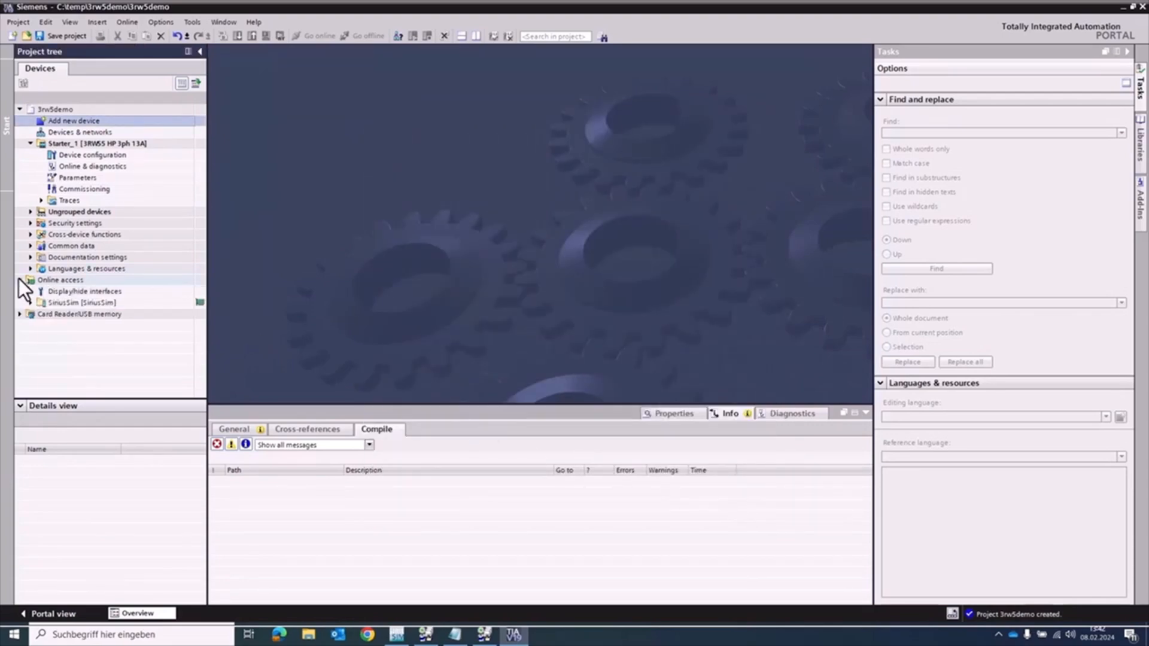
click(30, 303)
double_click(60, 316)
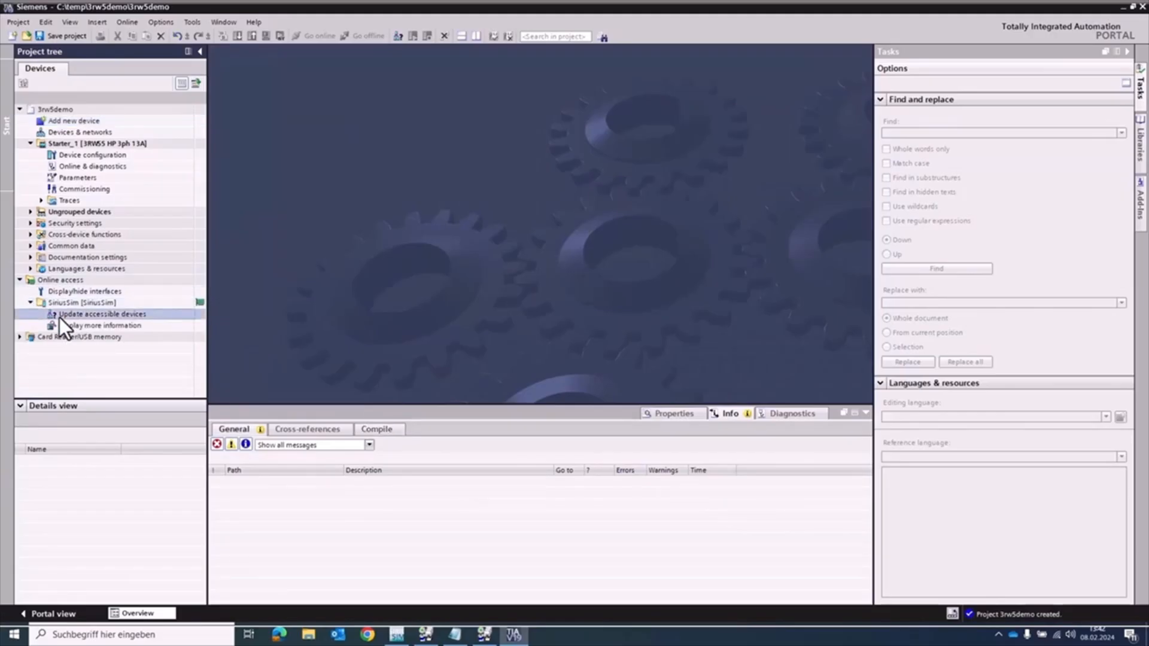
click(77, 338)
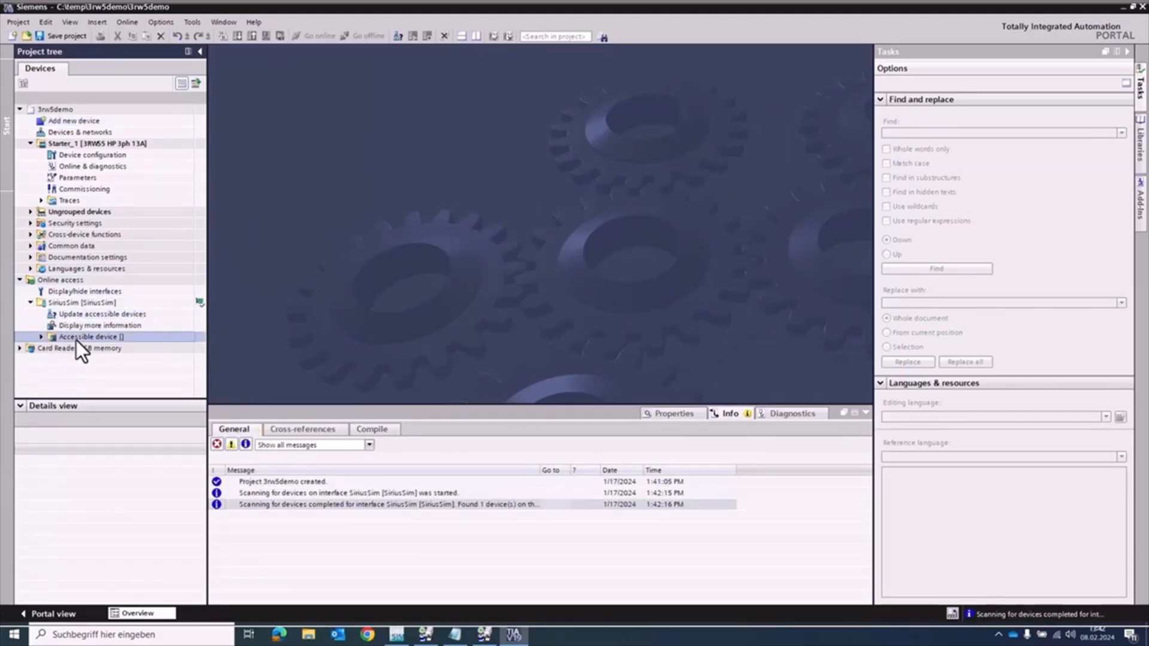
right_click(76, 340)
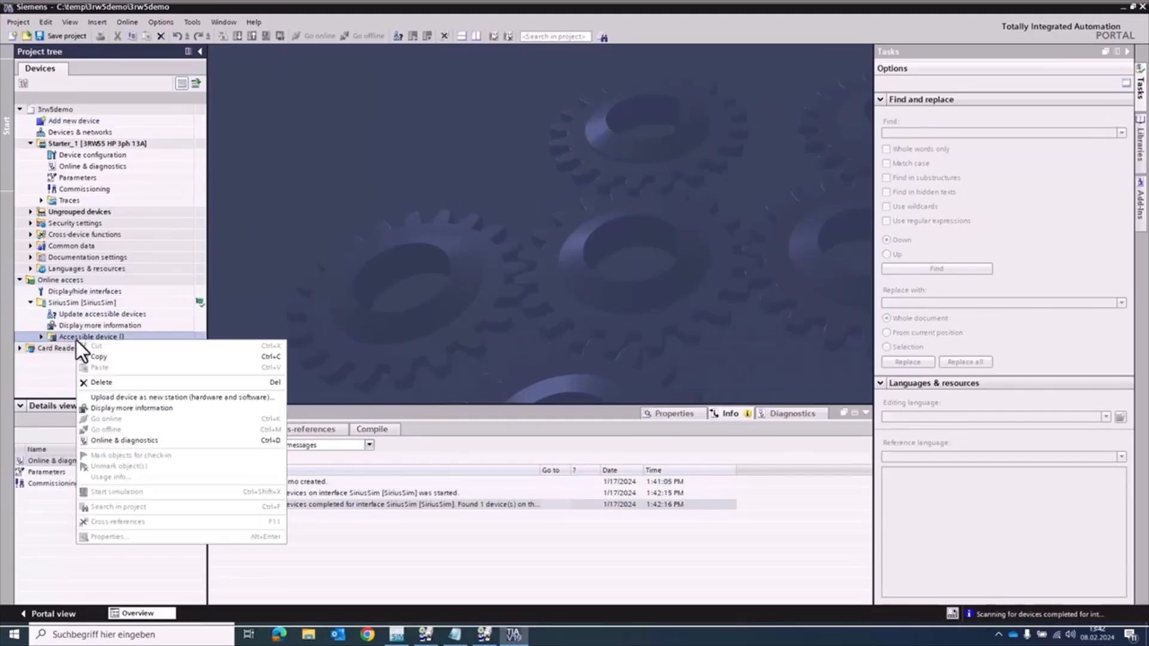
click(109, 397)
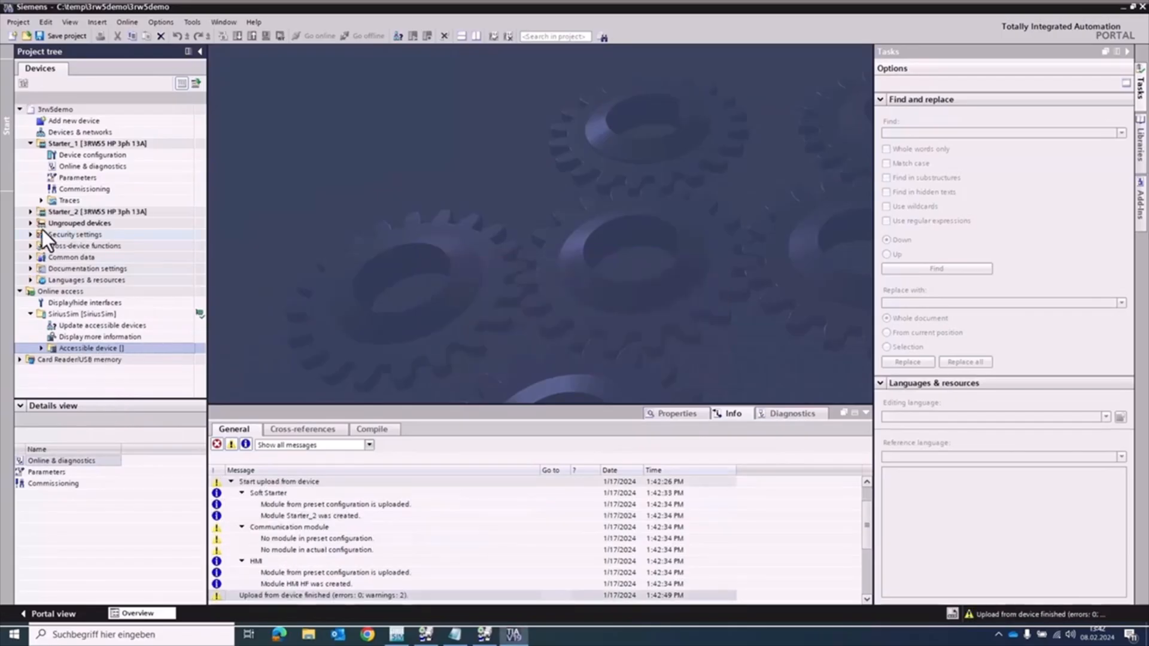
Rename the device Starter_1 to pump1
click(60, 145)
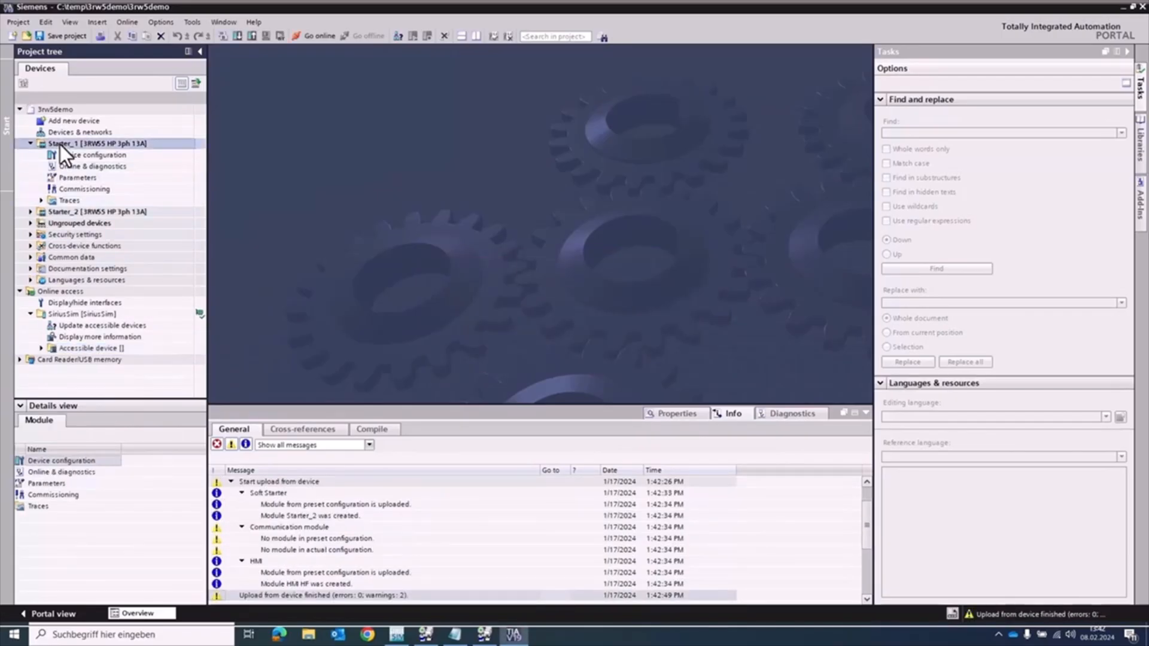
key(F2)
text(pump1)
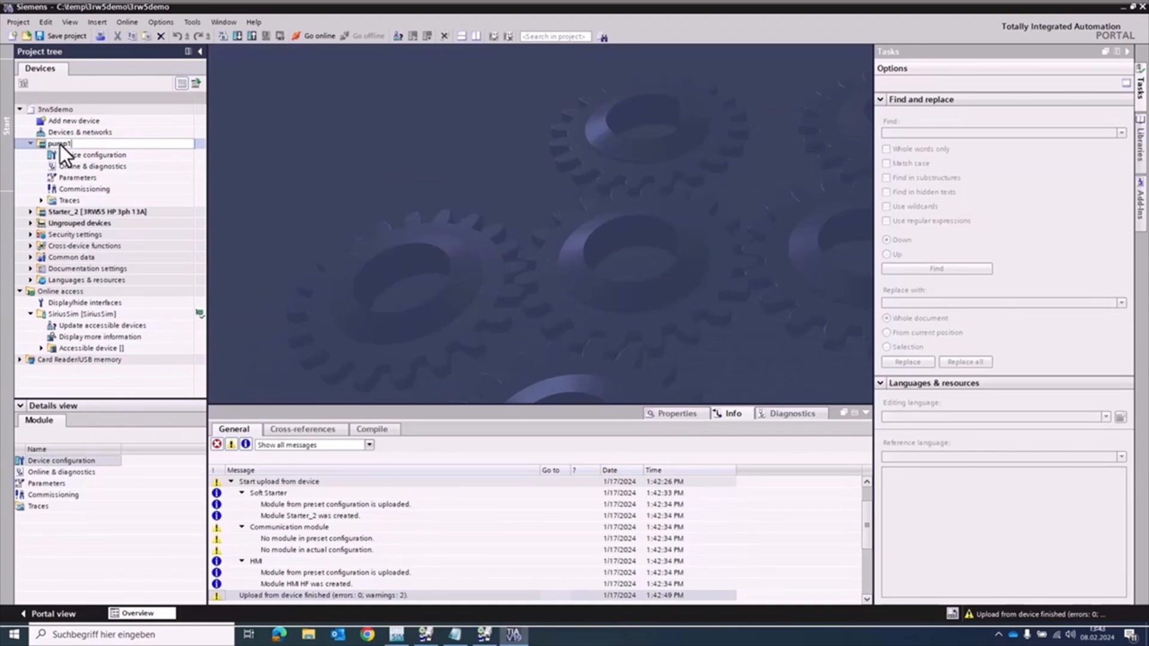
key(Return)
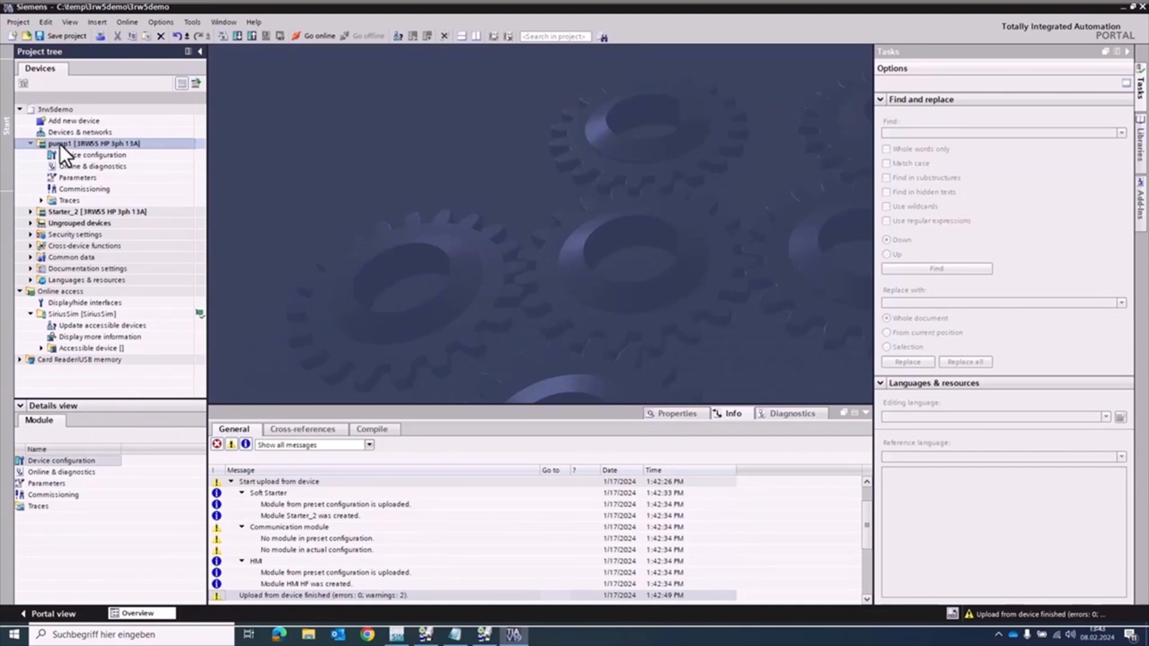
Open pump1's device configuration and select the PROFINET IO HF communication module 3RW5 950-0CH00 in the hardware catalog
double_click(70, 154)
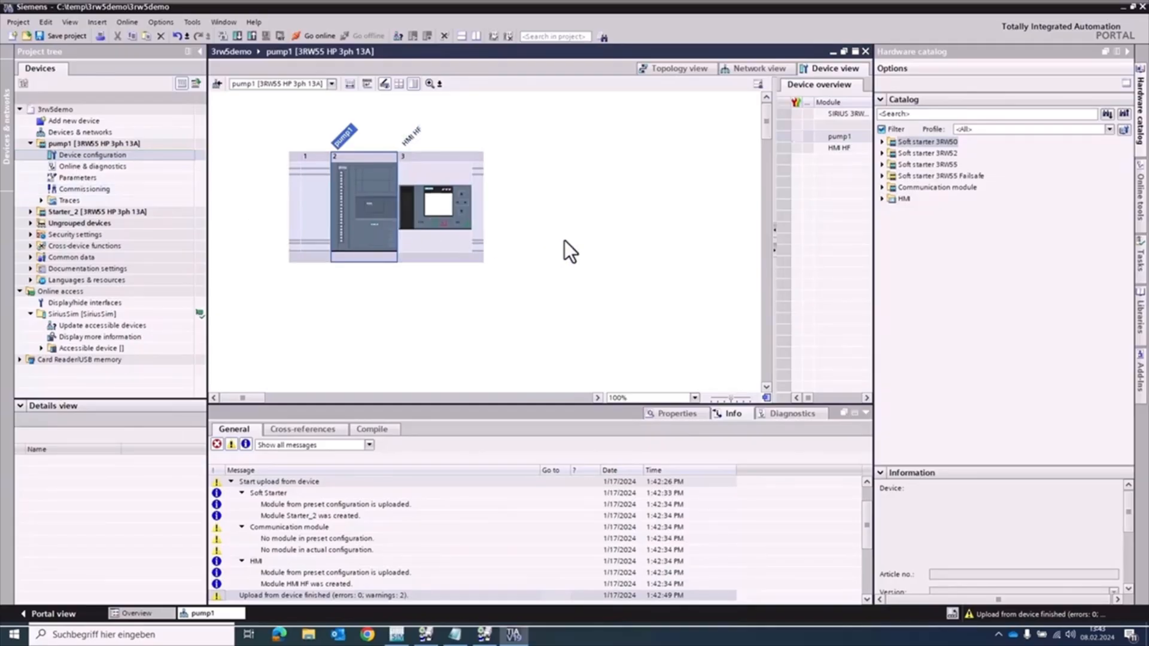
click(882, 188)
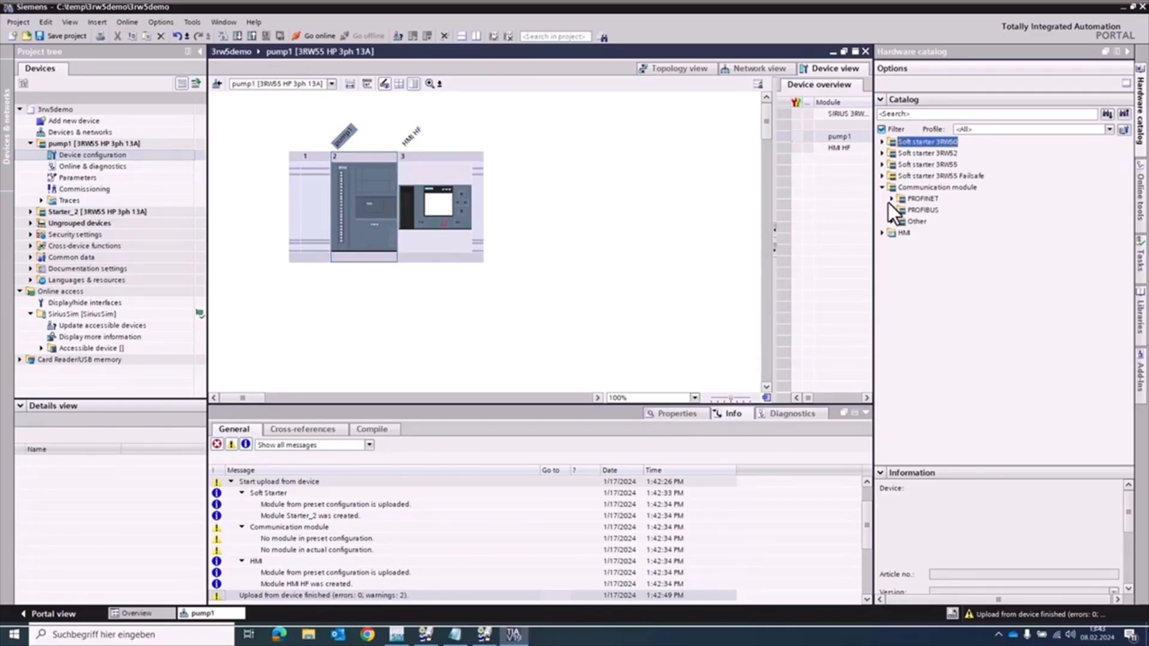
click(891, 198)
click(901, 221)
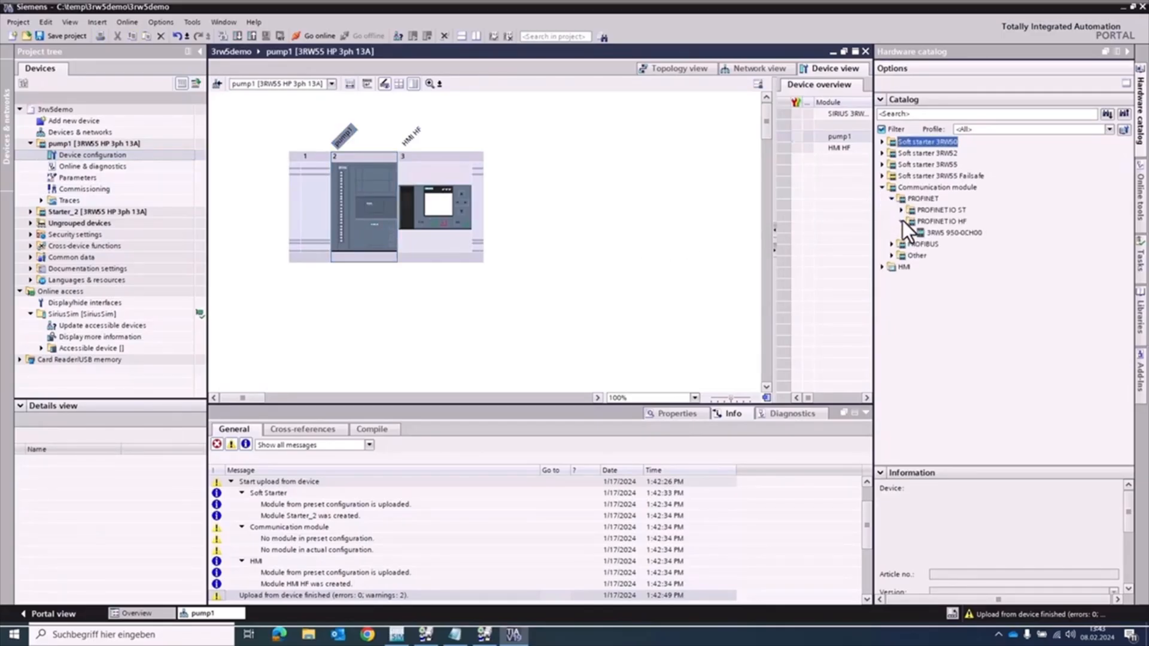
mouse_move(942, 232)
mouse_down()
mouse_move(315, 195)
mouse_move(953, 226)
mouse_move(953, 235)
mouse_up()
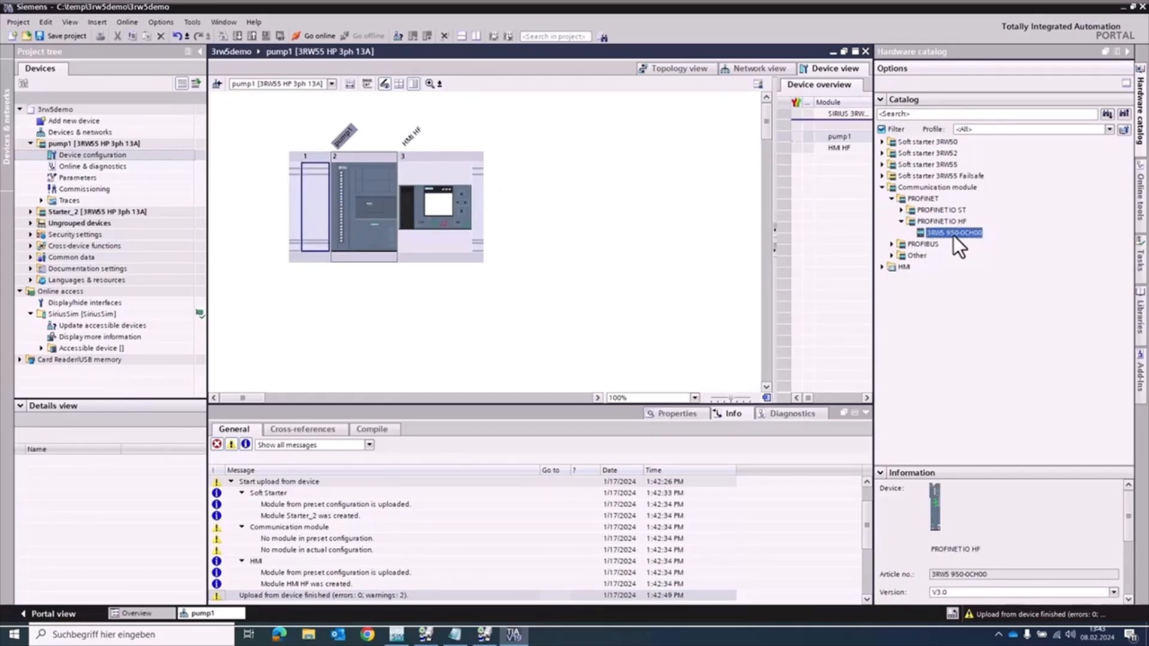
Change pump1's HMI HF module to article 3RW5 980-0HF00 version V3.2
right_click(436, 200)
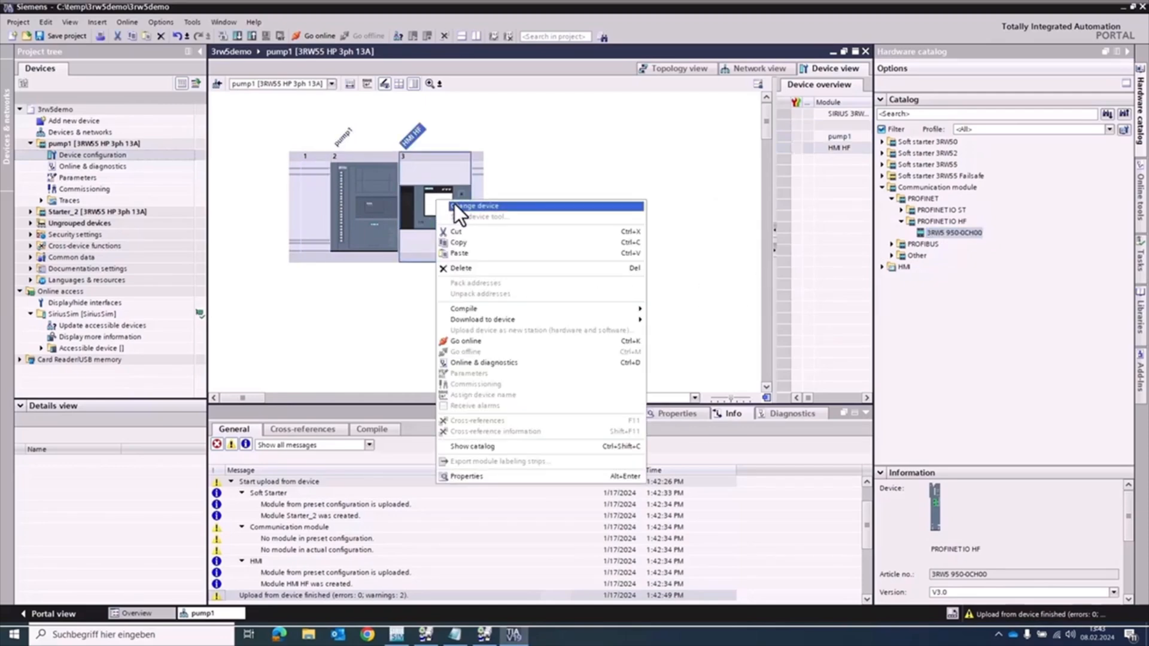
click(454, 204)
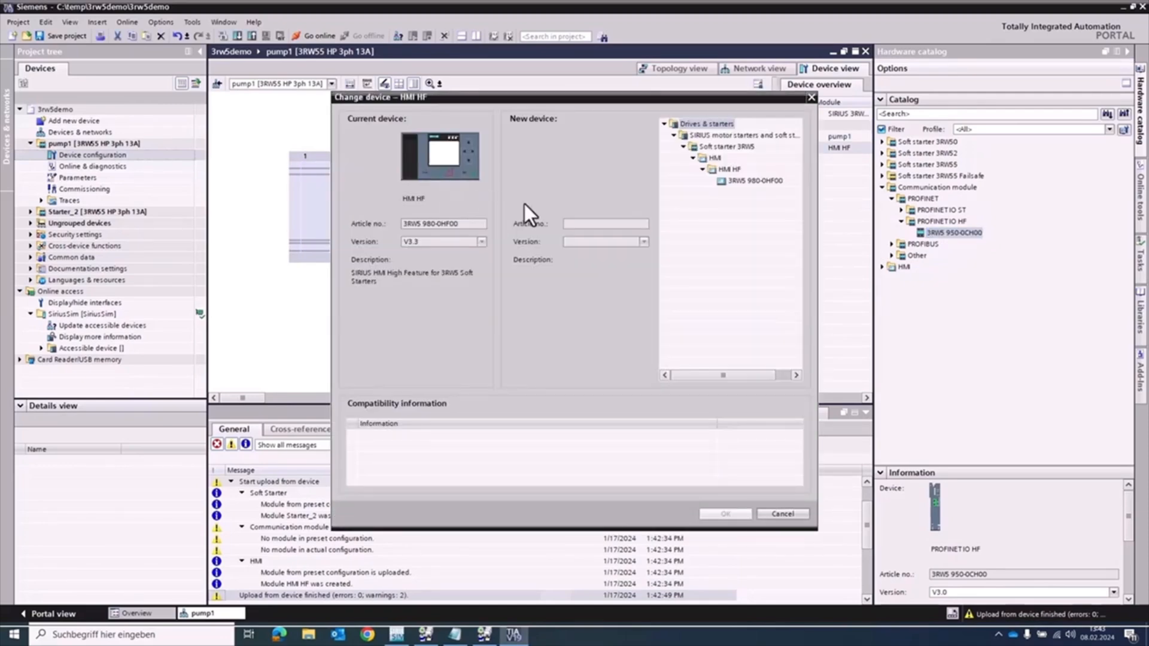
click(726, 182)
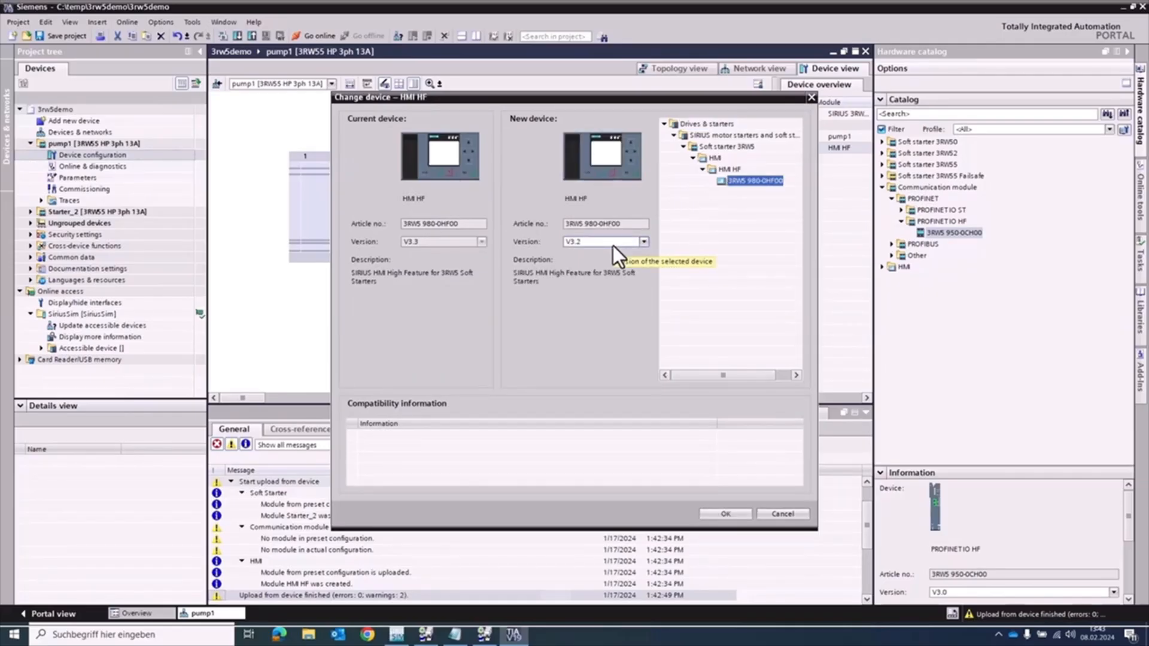
click(721, 512)
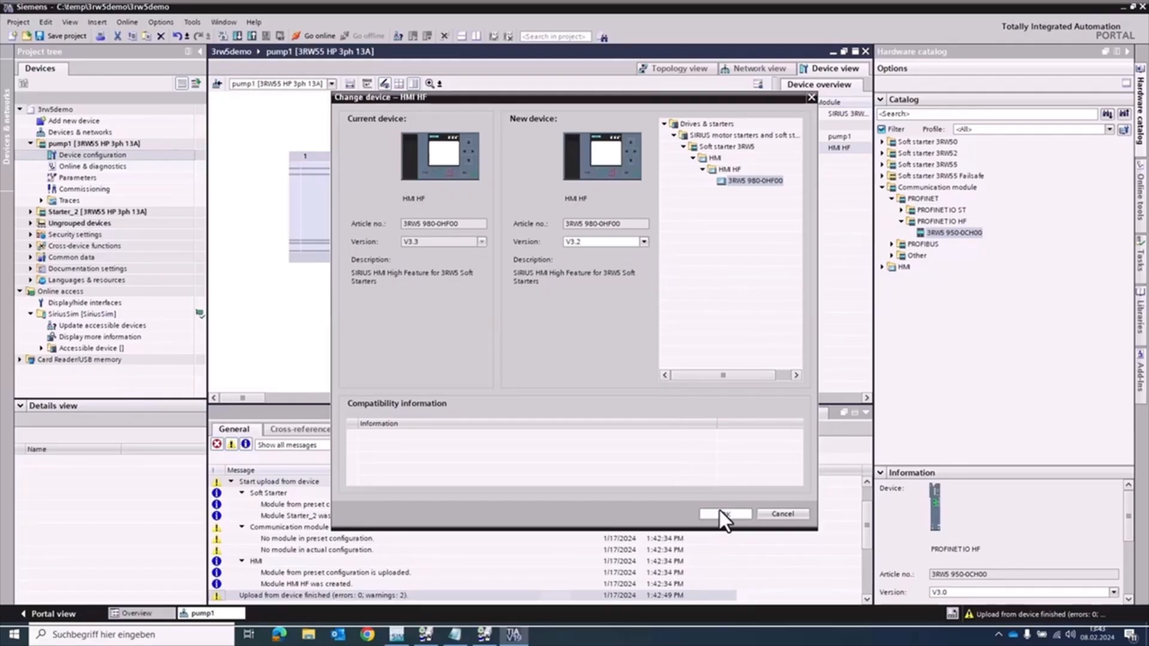
click(719, 512)
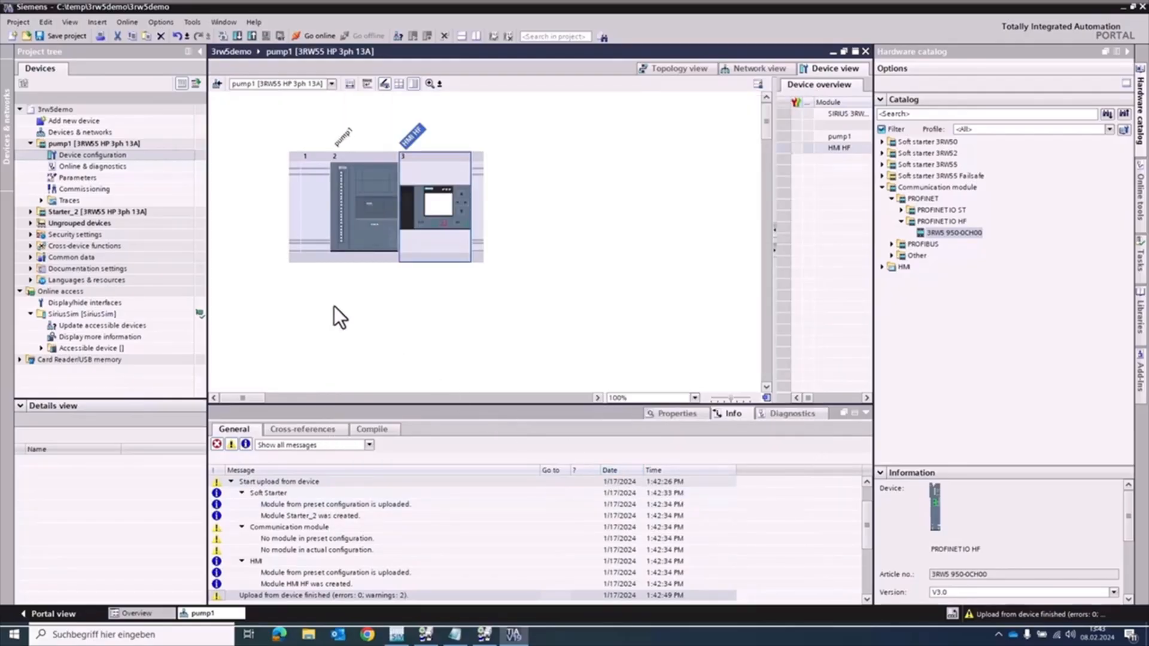
Examine pump1's soft starter parameters: the motor, start, stopping and motor protection settings of parameter set 1, condition monitoring, inputs and outputs
click(92, 181)
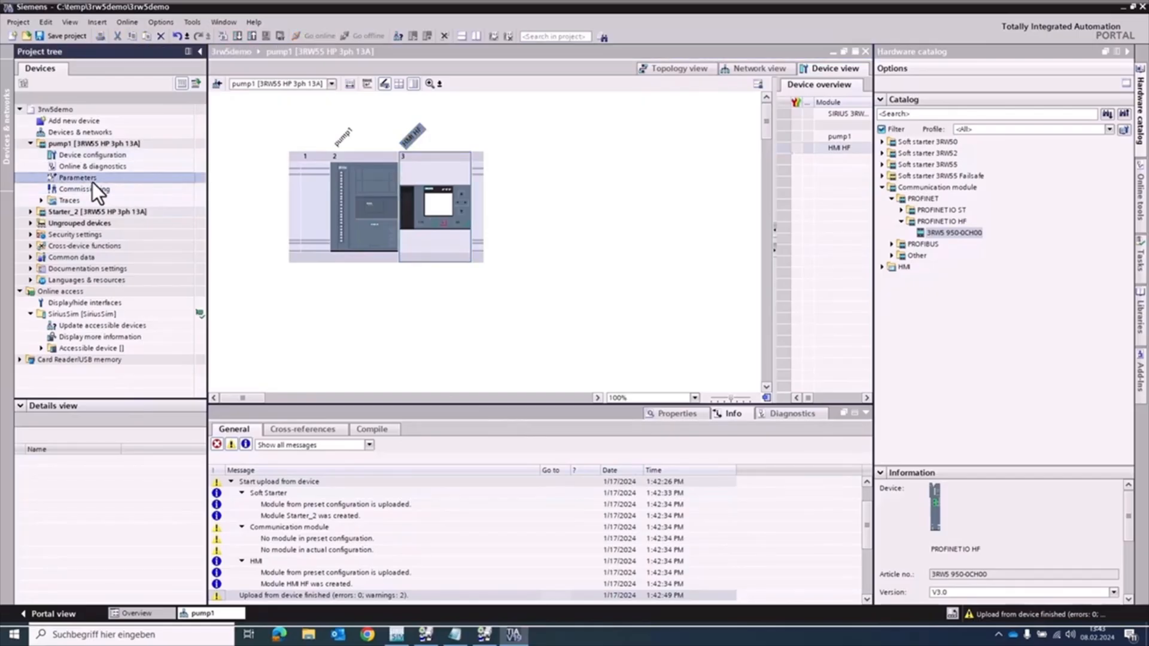
double_click(93, 181)
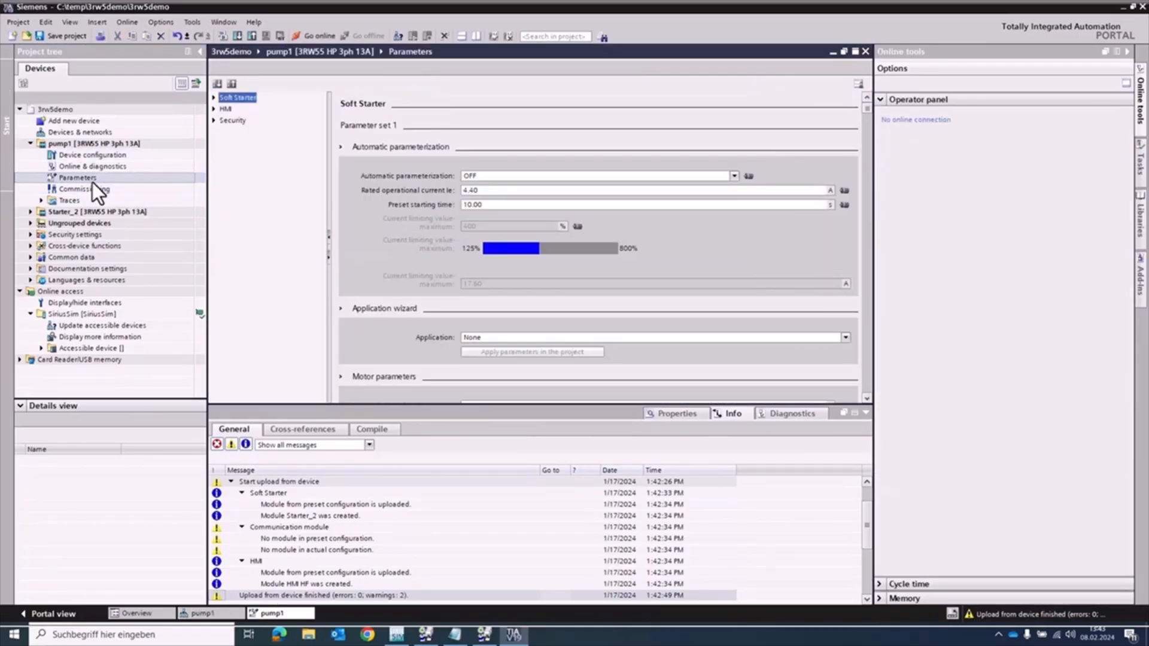
click(214, 98)
click(223, 109)
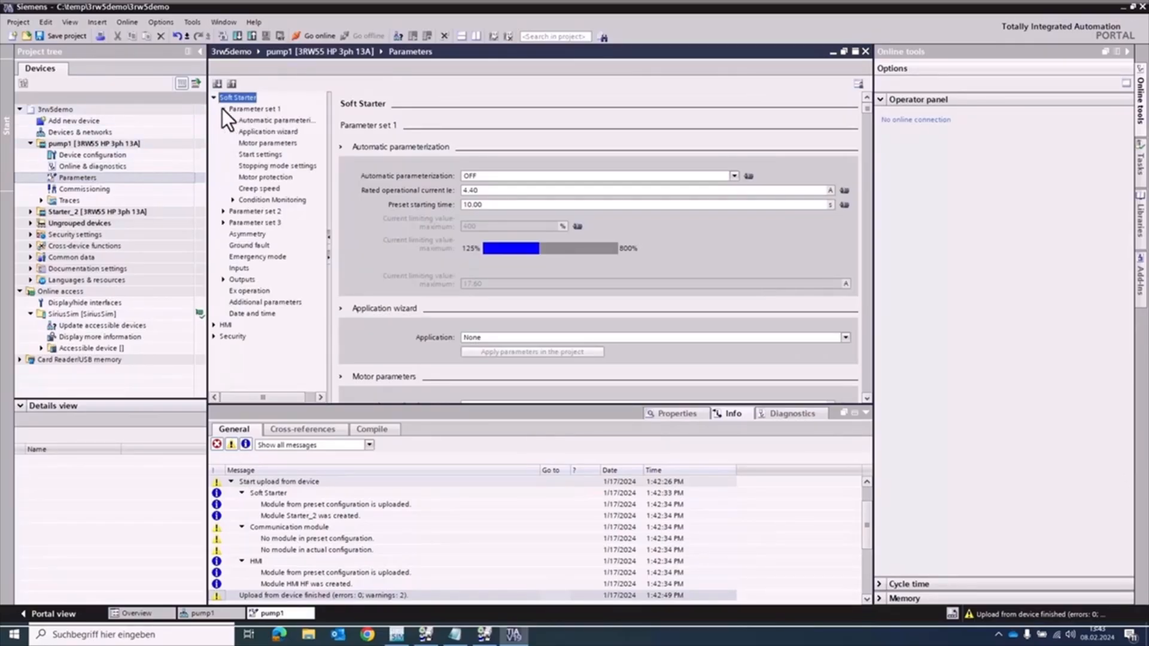
click(249, 143)
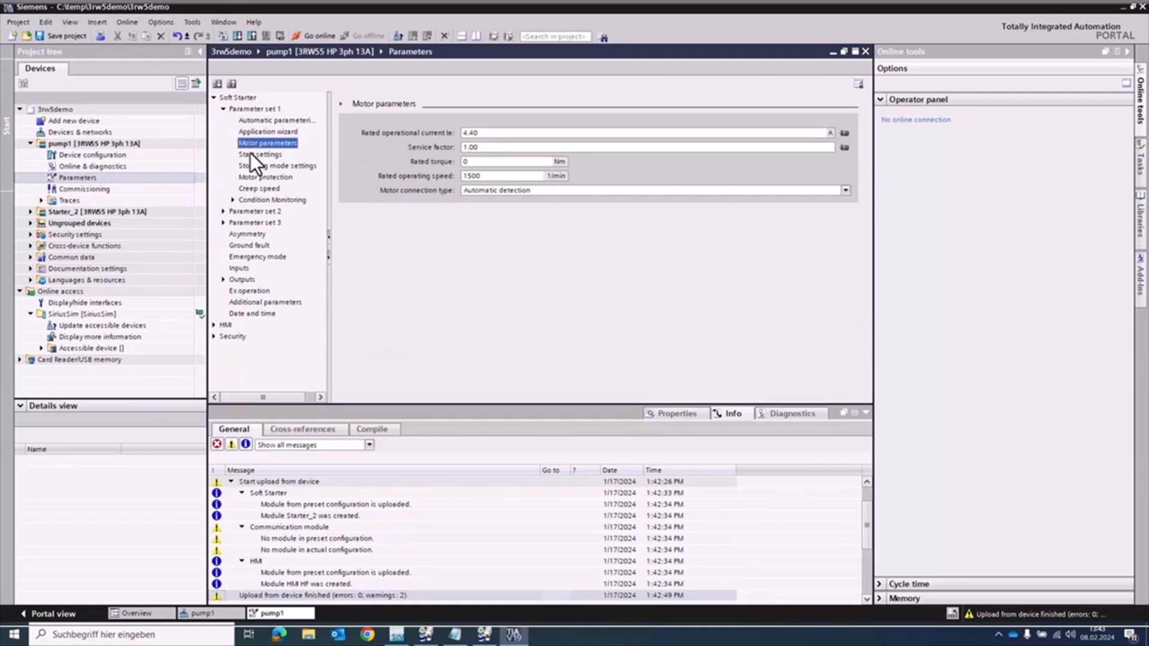
click(250, 154)
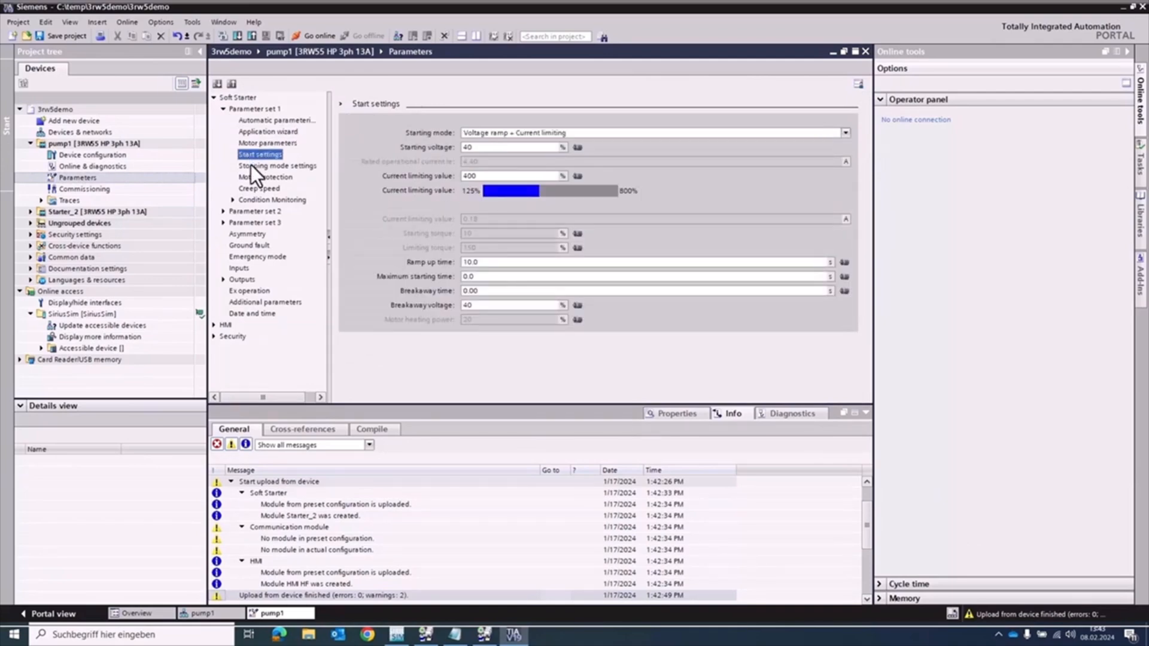
click(250, 165)
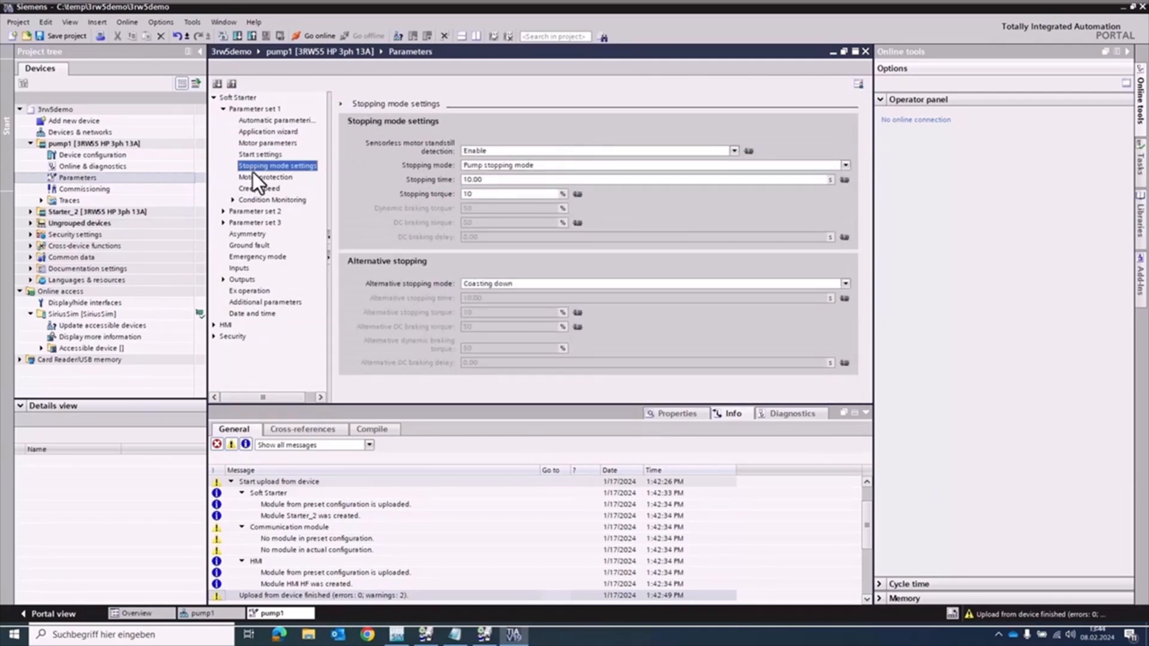
click(252, 175)
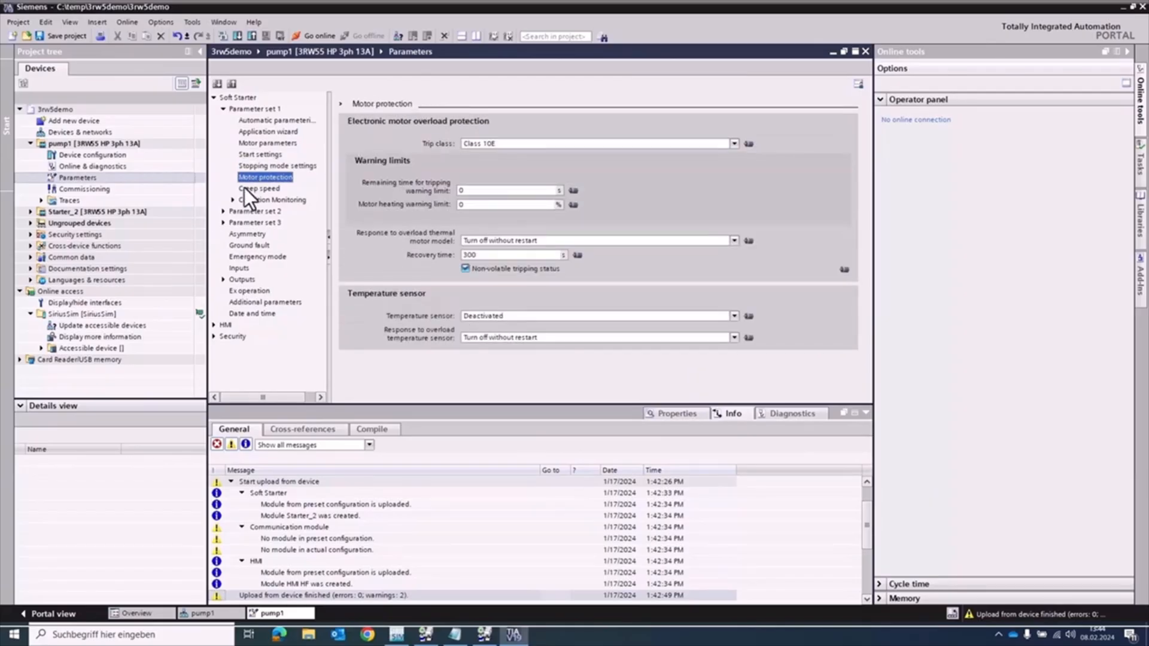
click(233, 201)
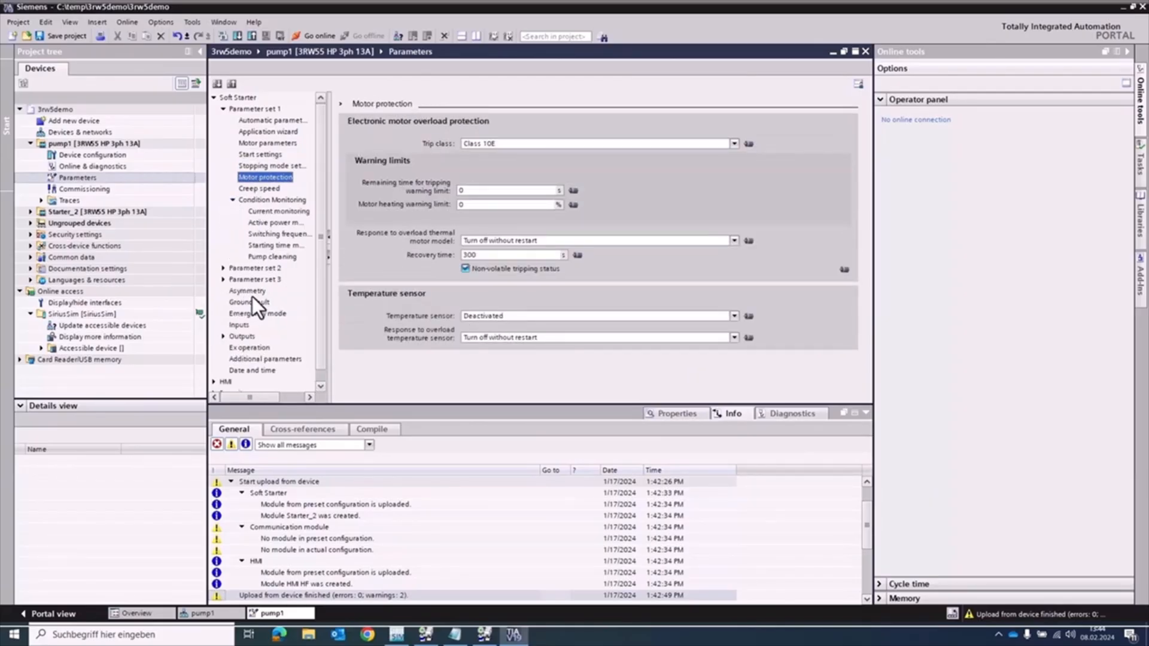
click(243, 324)
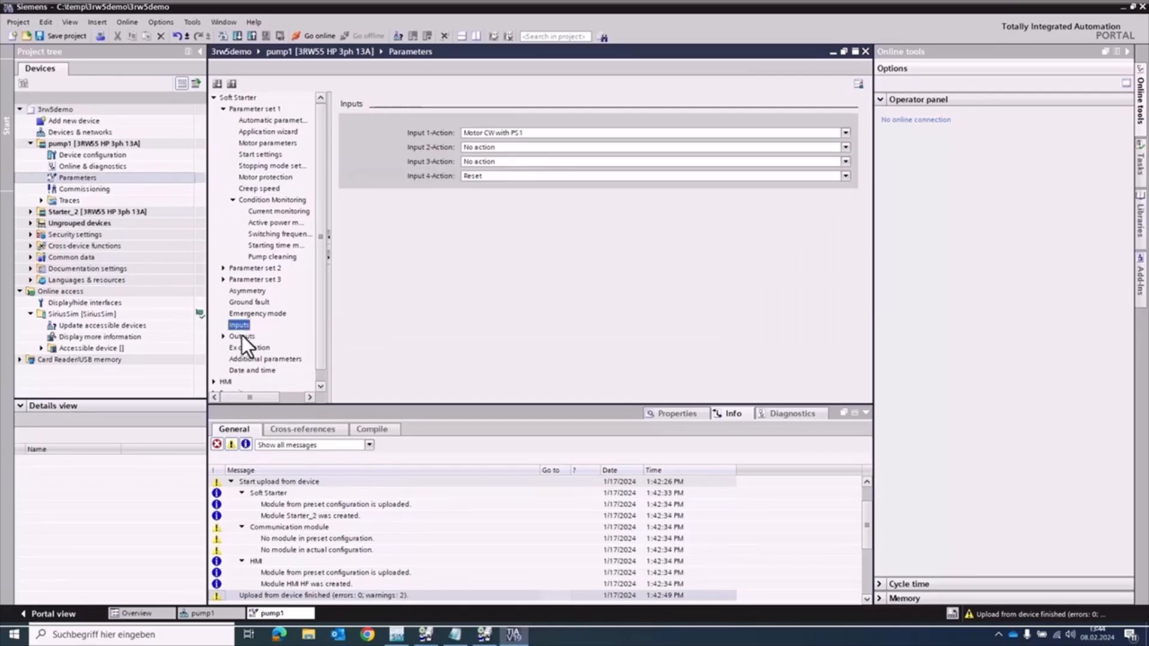
click(242, 335)
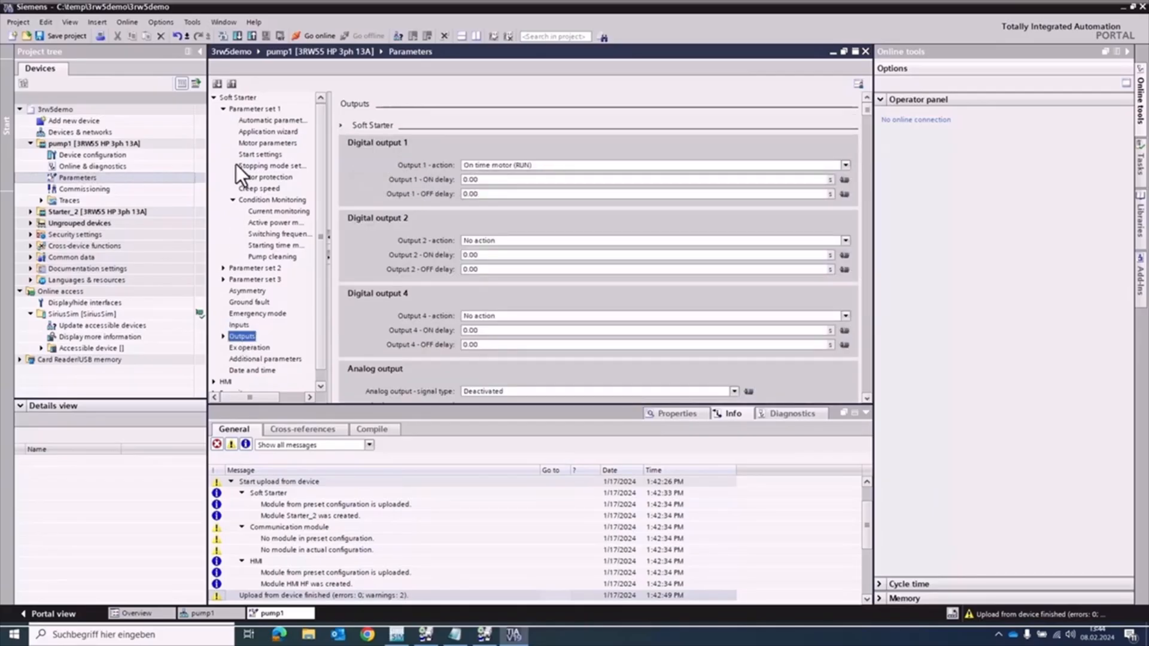
Choose Pump as the application in parameter set 1's application wizard and apply its parameters in the project
click(245, 132)
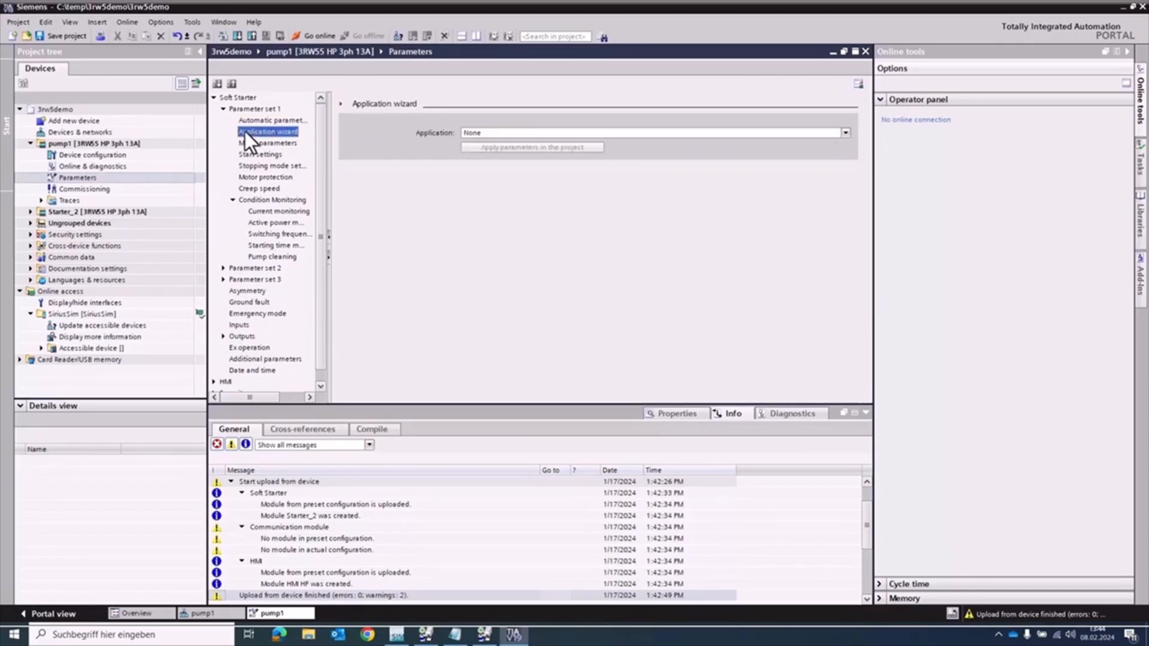
click(468, 132)
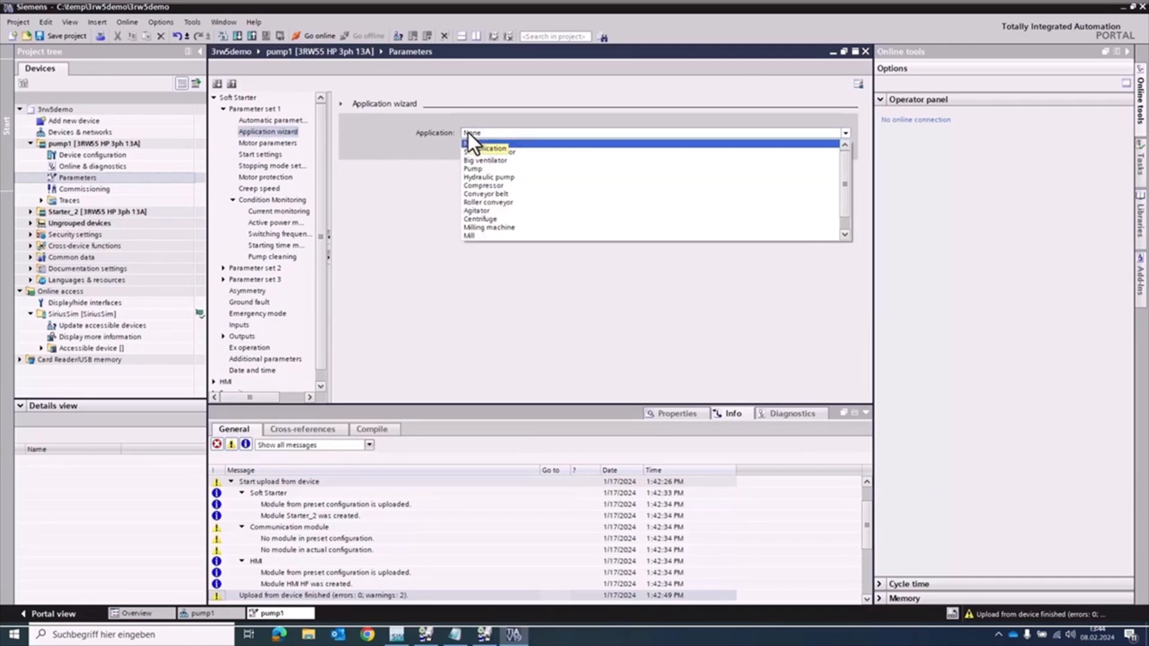
click(471, 170)
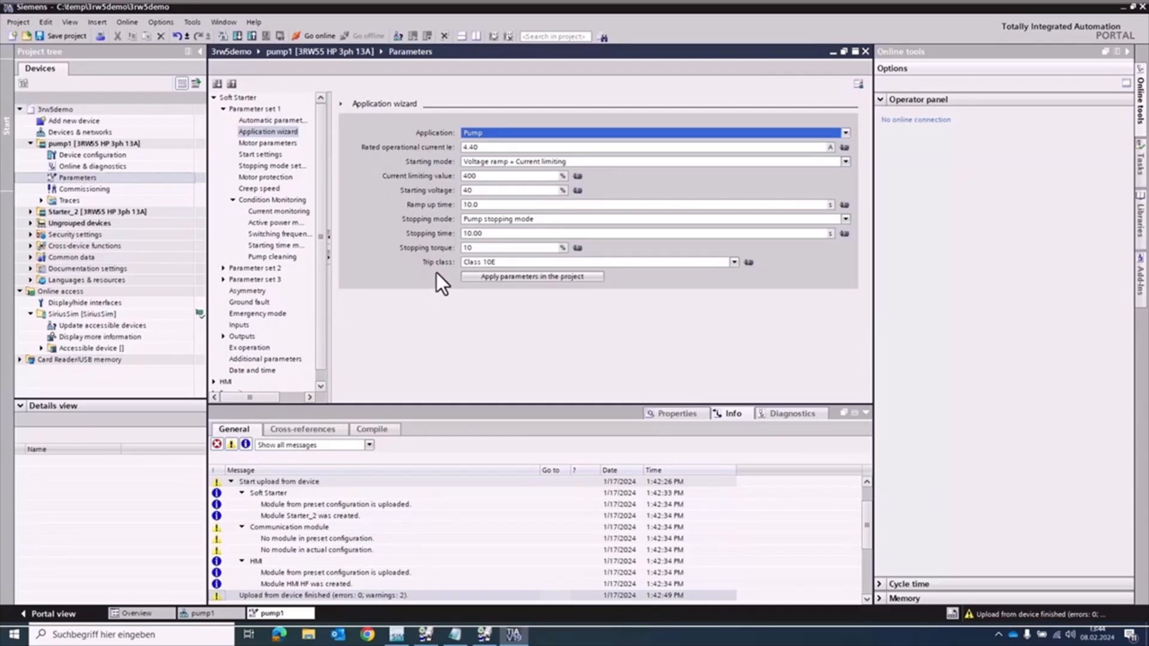
click(475, 275)
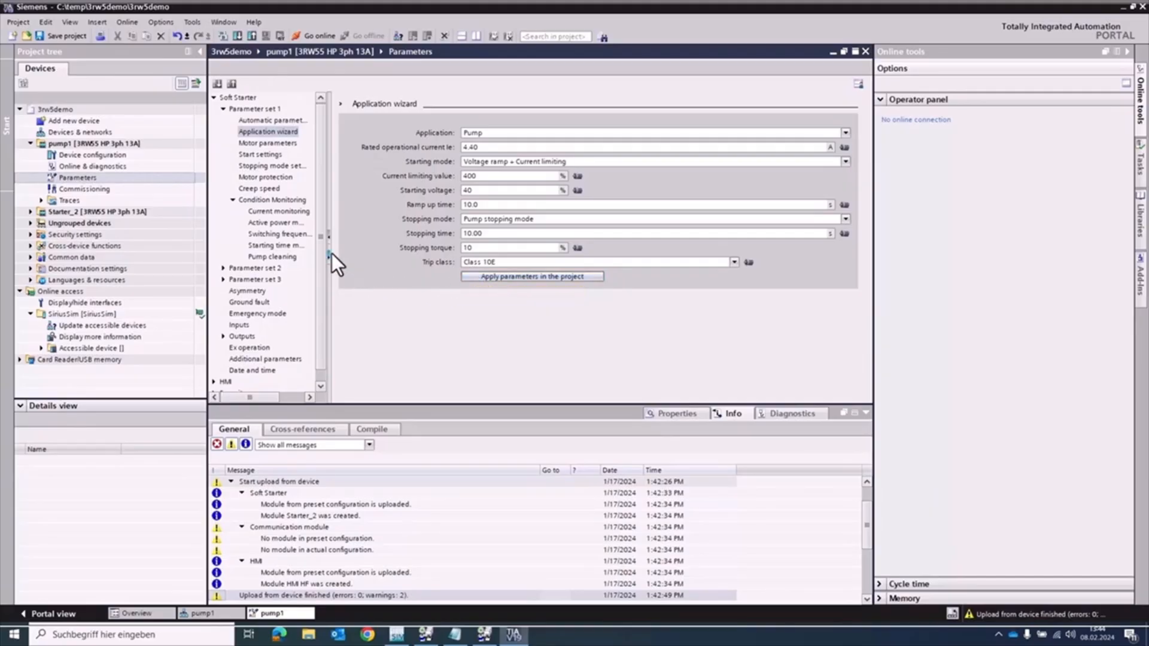
Review pump1's HMI parameters with English as the language, including messages, operation display, function favorites, start key and trace storage options
drag(318, 242, 322, 274)
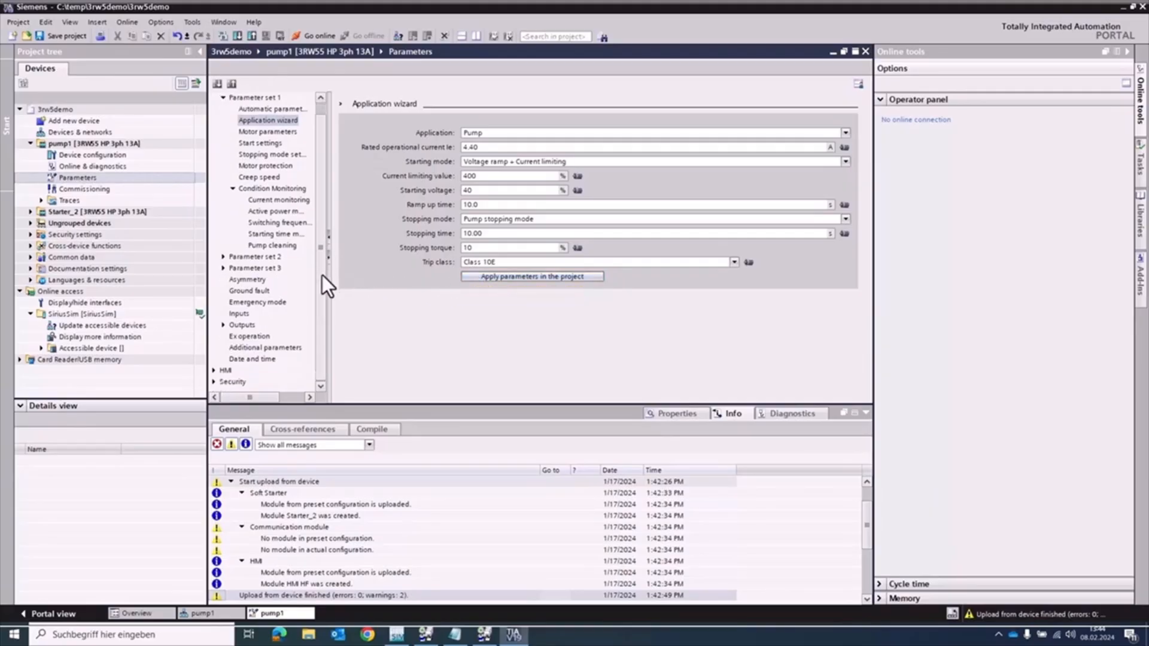
click(214, 370)
click(226, 325)
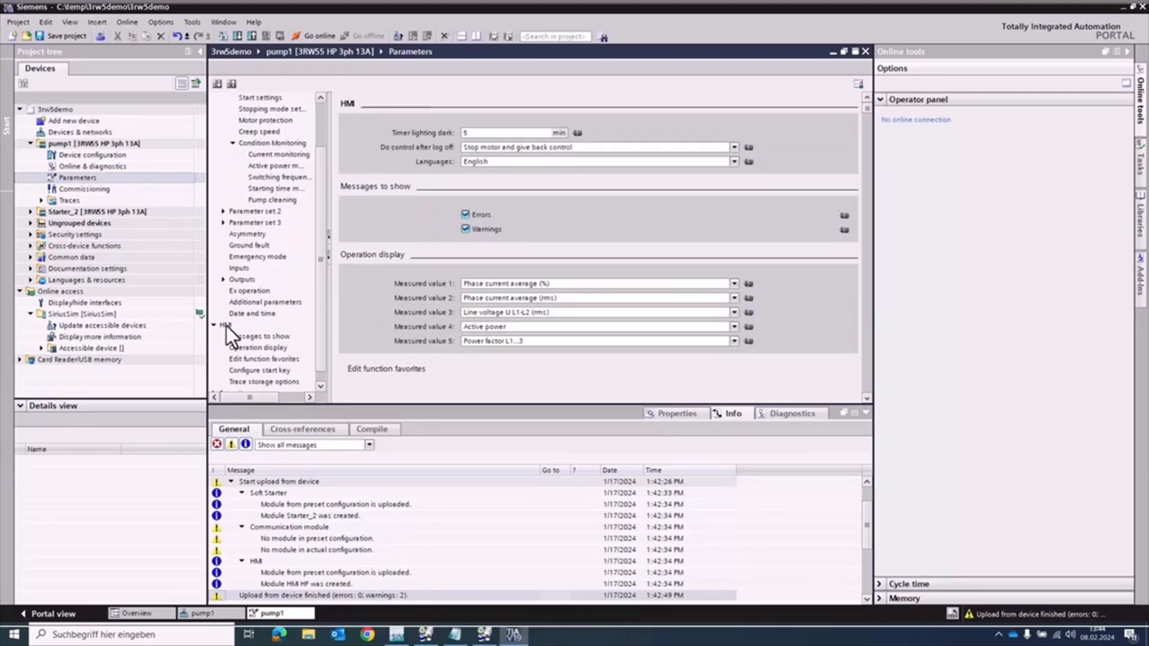
click(497, 161)
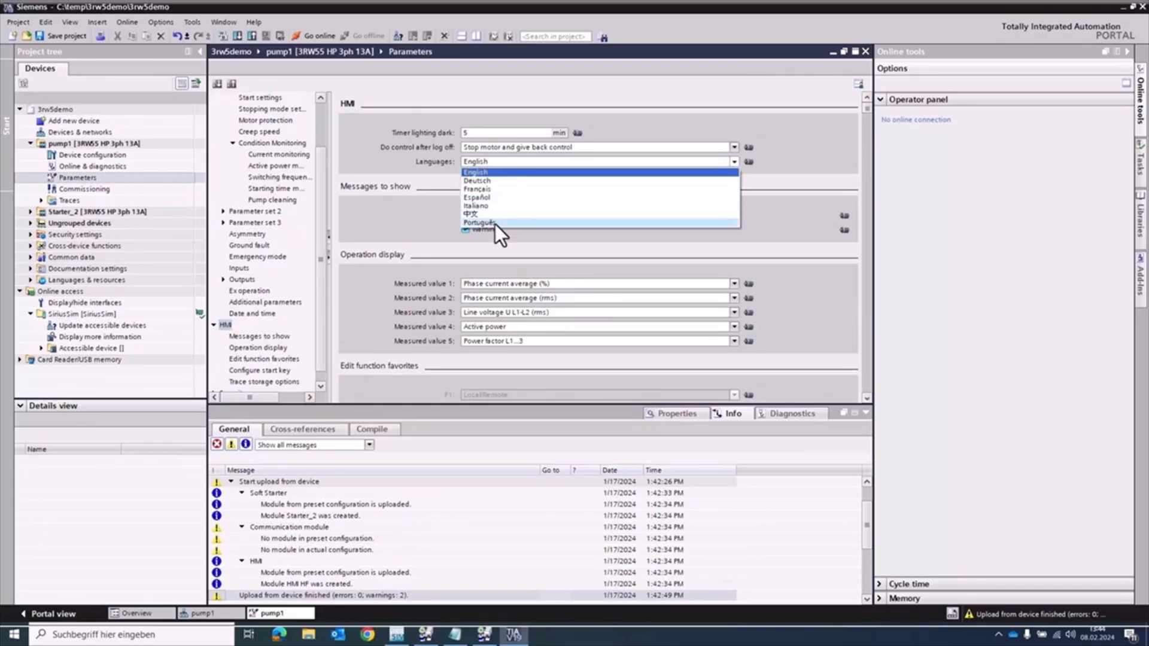
click(493, 173)
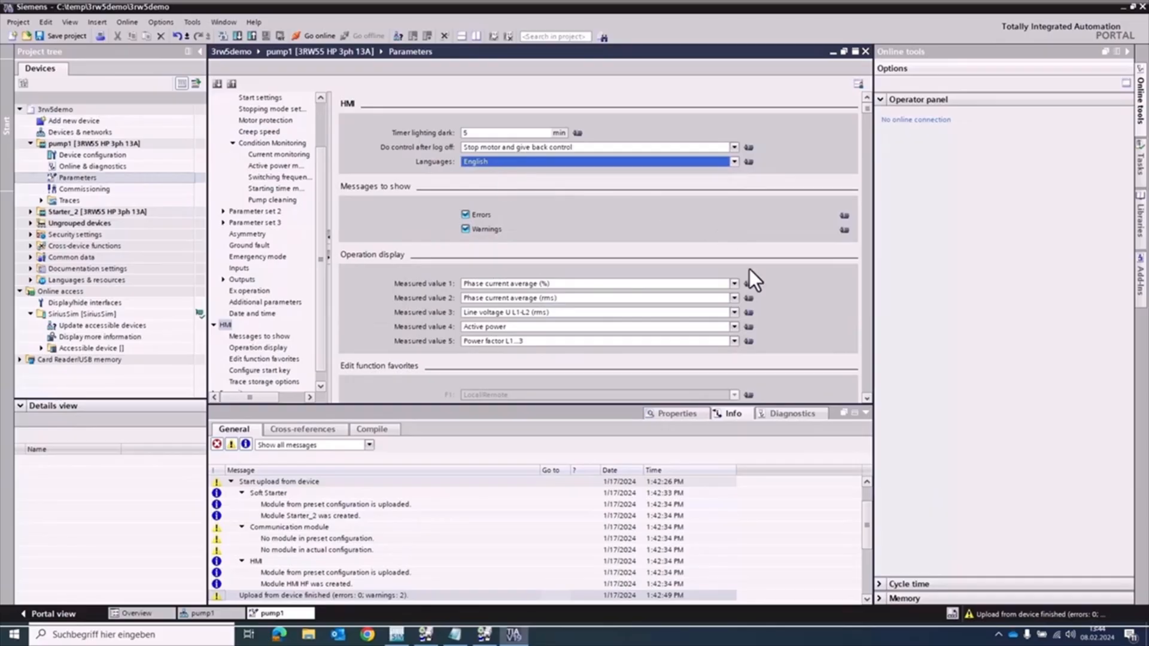
scroll(818, 270, down, 5)
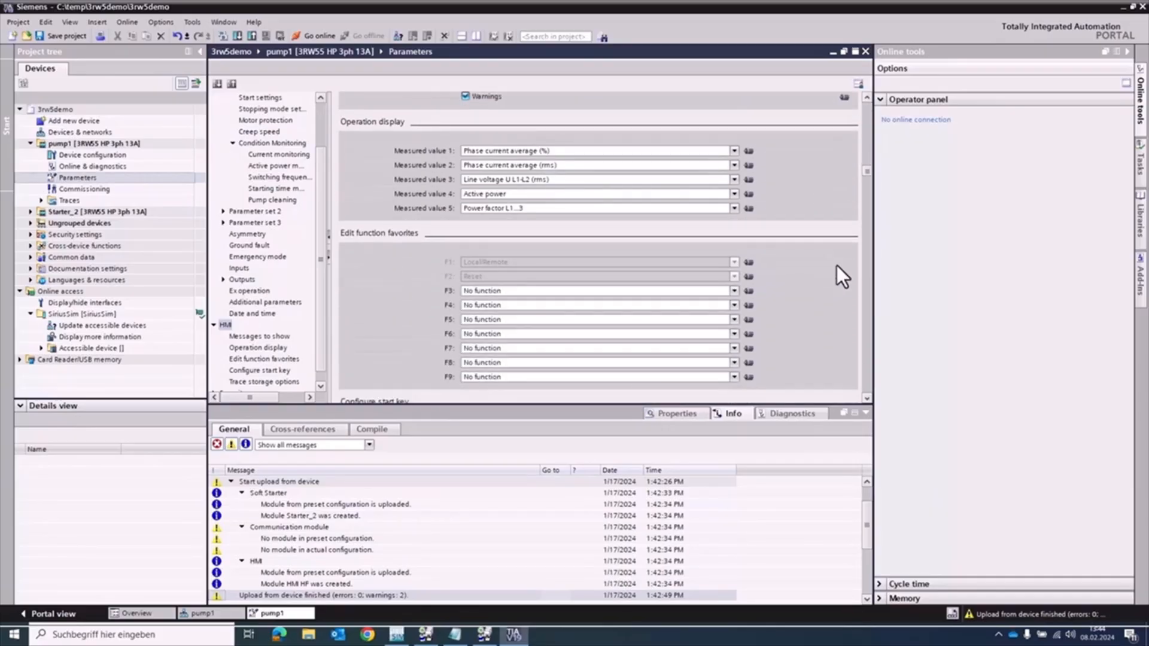
scroll(837, 267, down, 5)
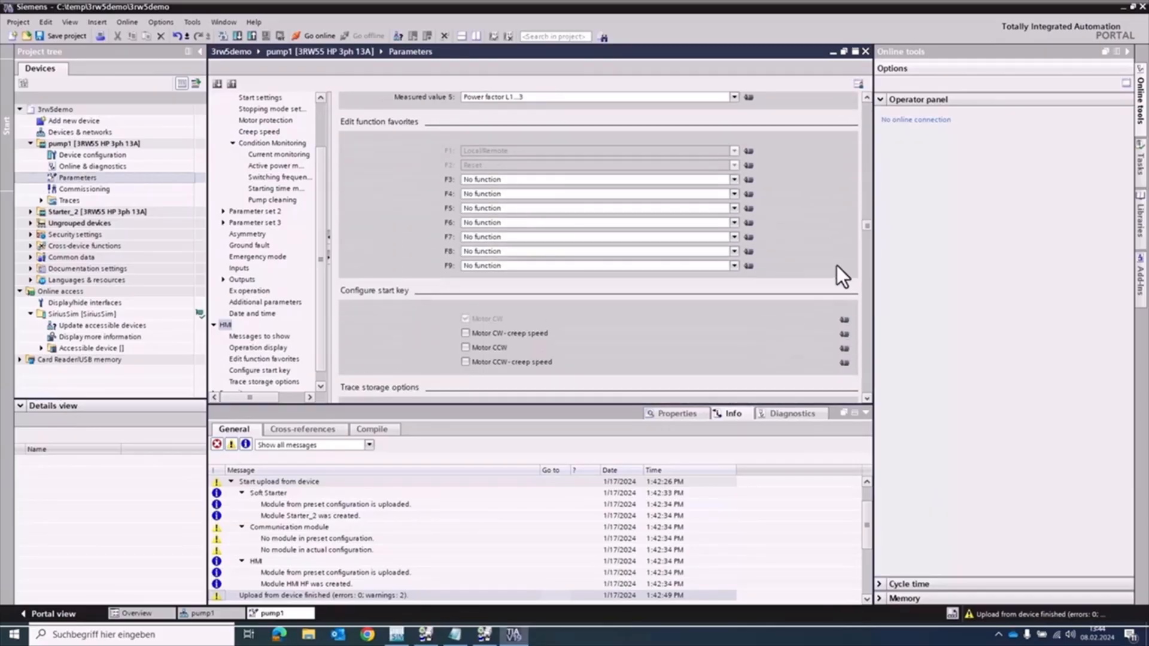
scroll(838, 264, down, 3)
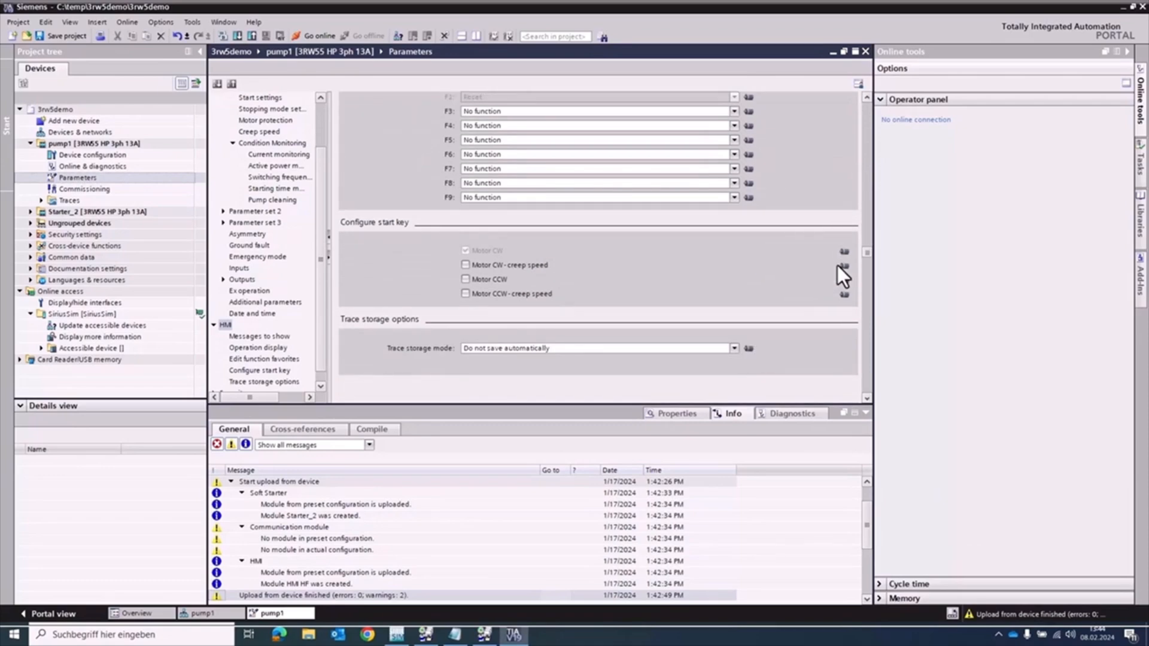
scroll(837, 264, up, 12)
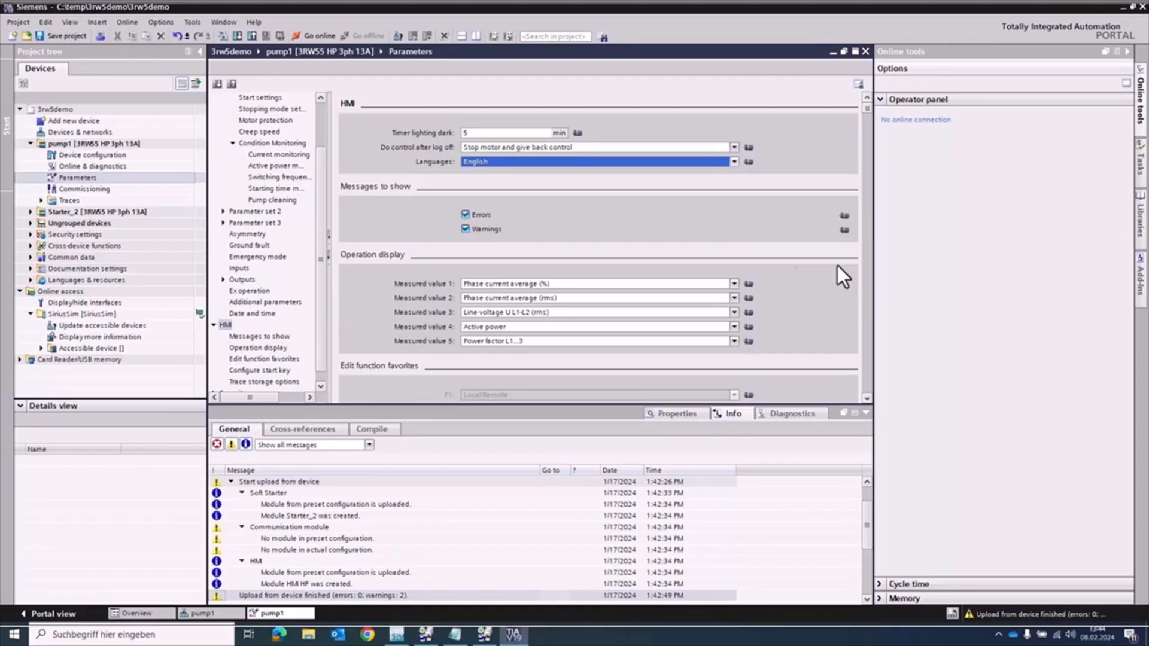
Download pump1 to the simulated 3RW55 through the SiriusSim interface, with parameter assignment included and security settings left out
click(56, 144)
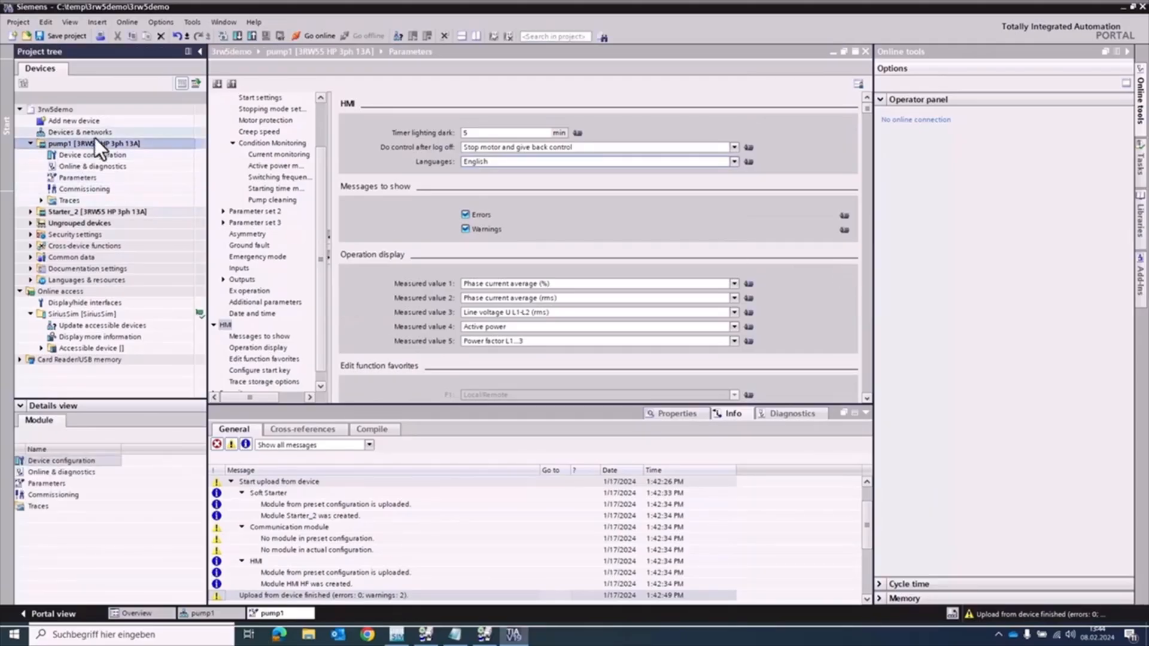
click(238, 36)
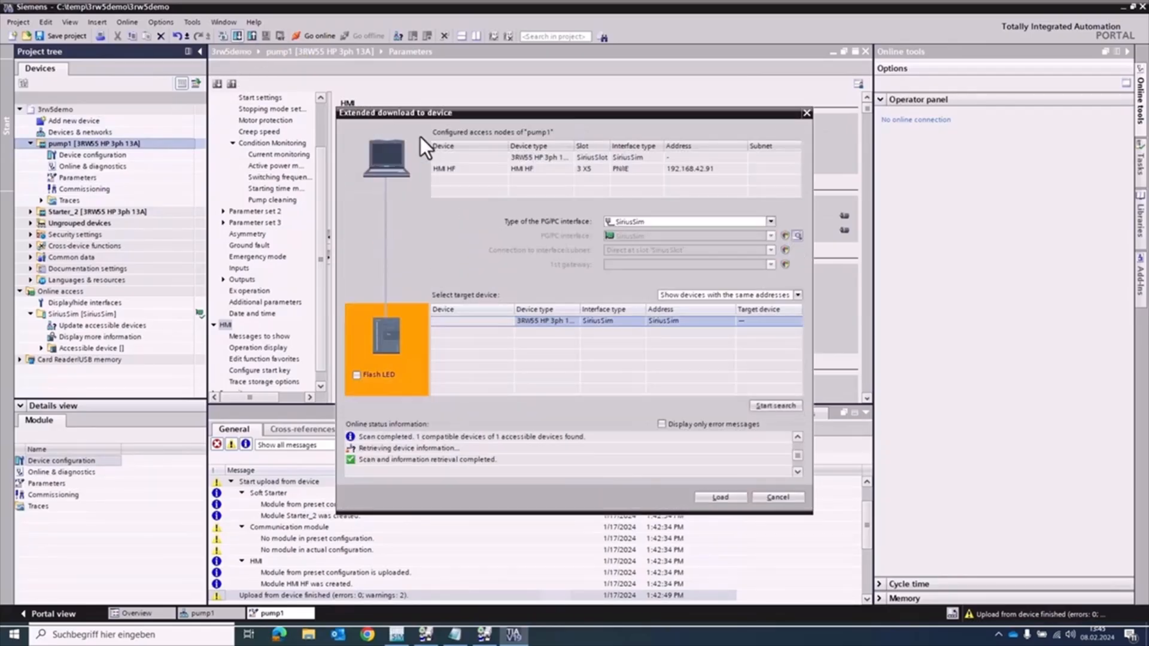
click(682, 221)
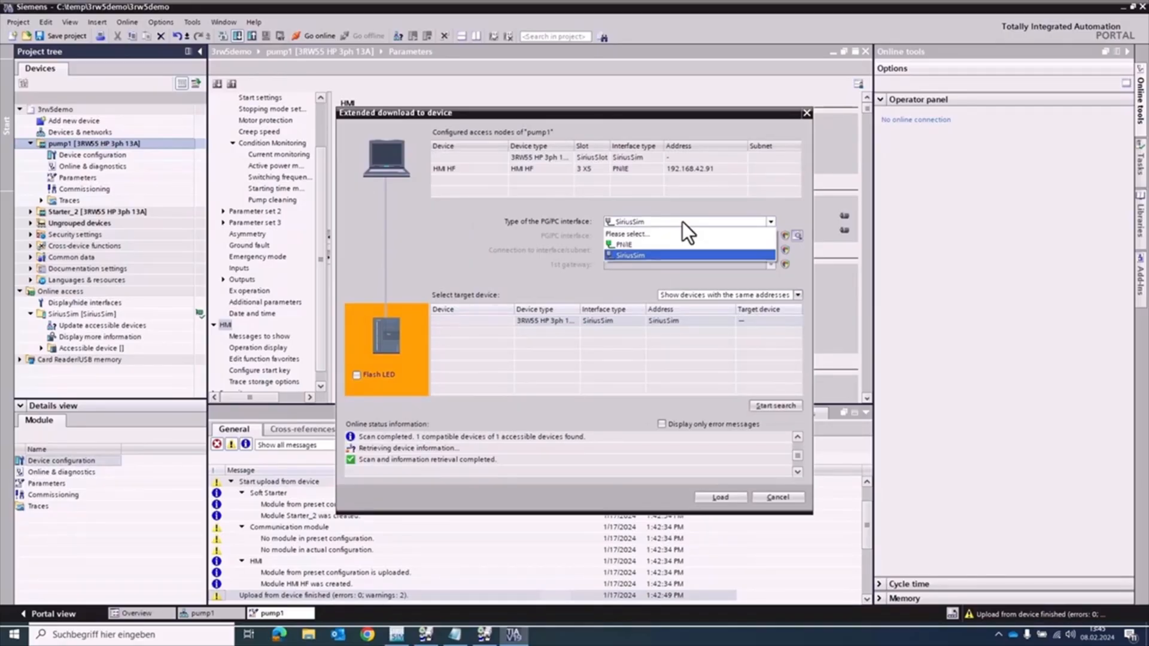
click(682, 221)
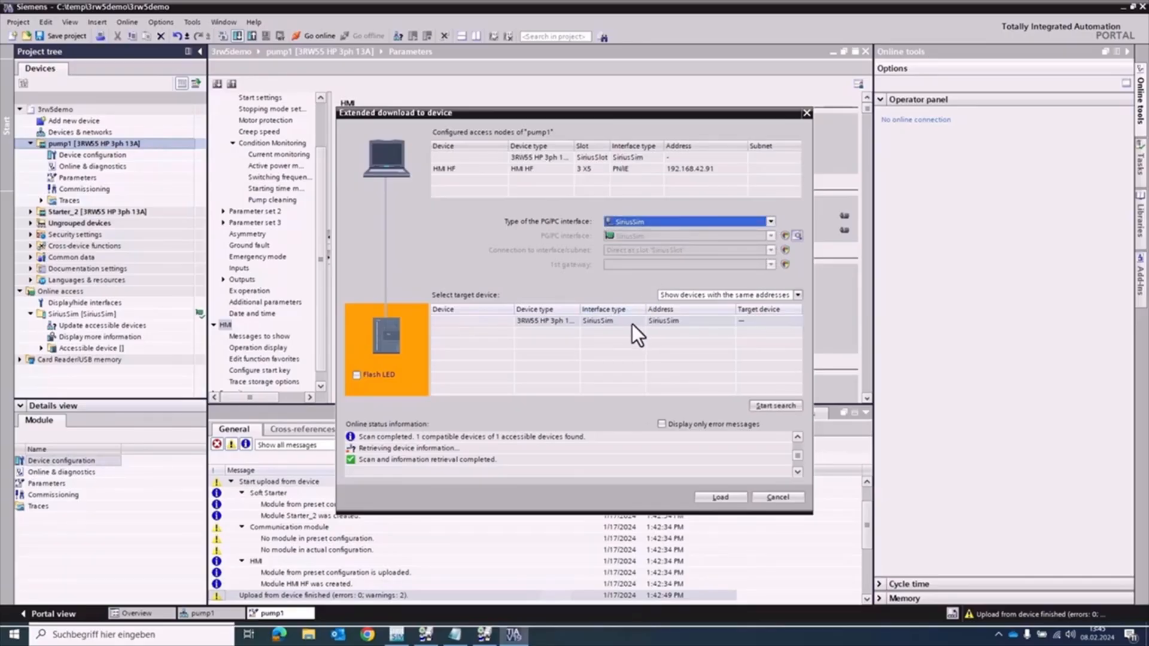
click(706, 498)
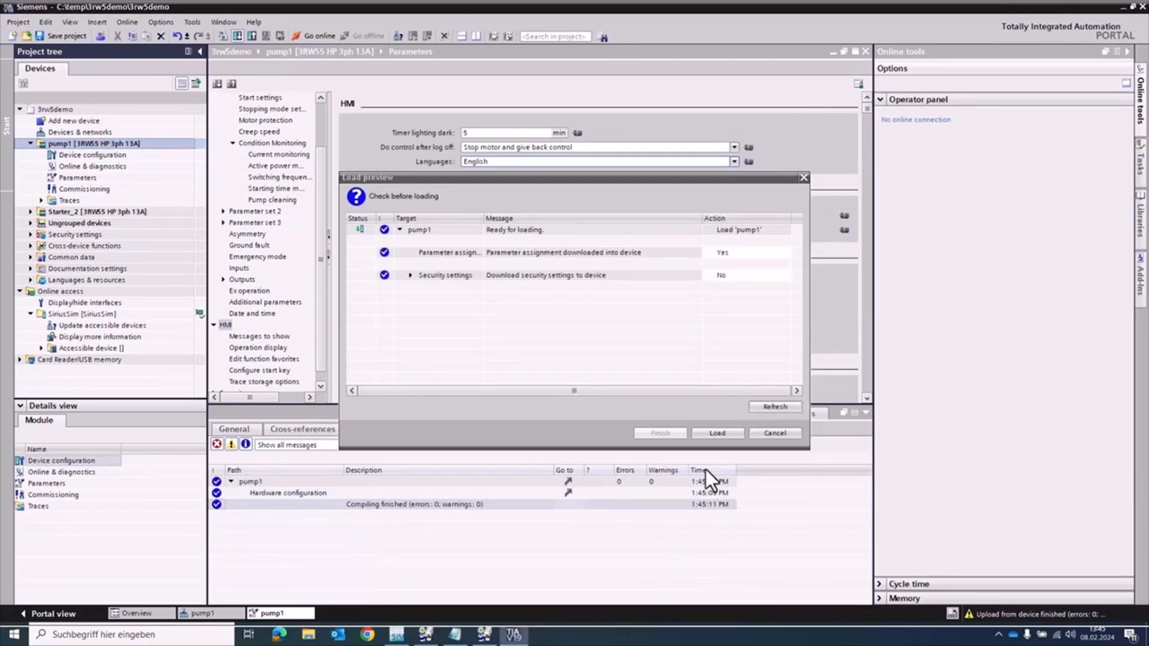
click(713, 433)
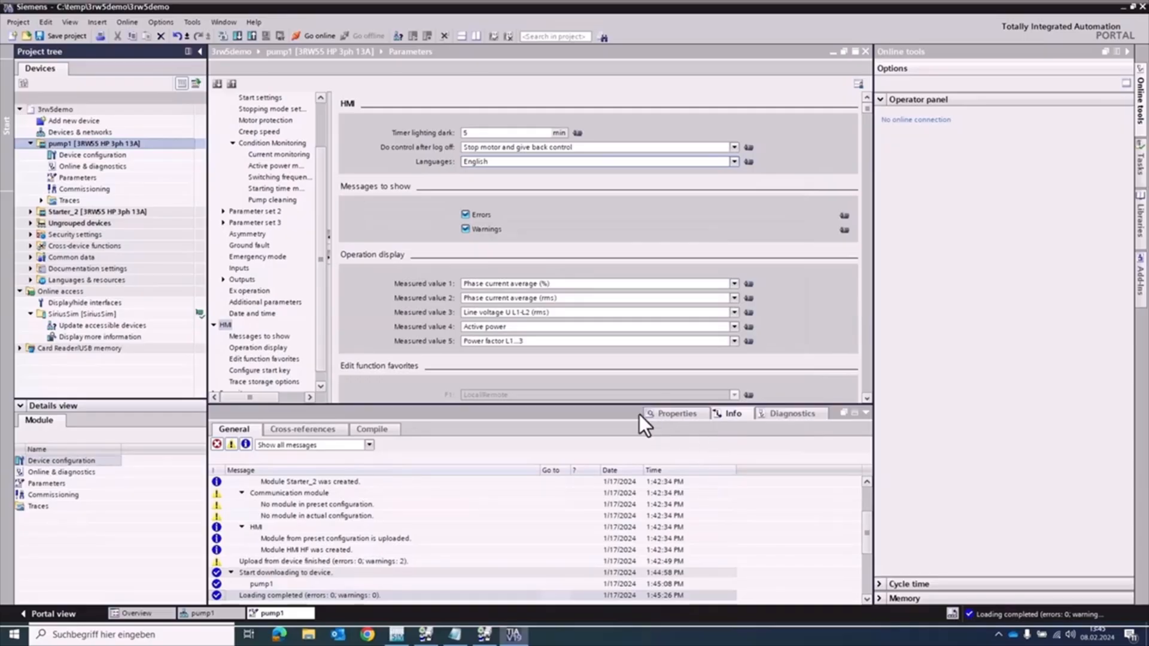
Open pump1's commissioning view and go online with the device
double_click(79, 186)
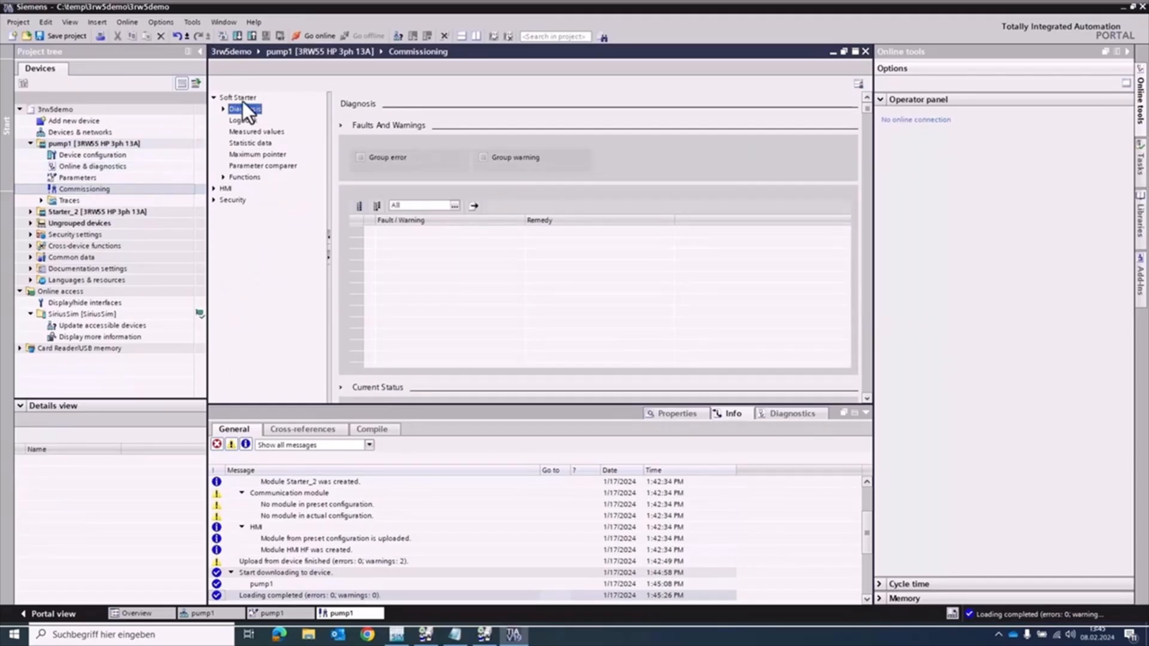
click(298, 36)
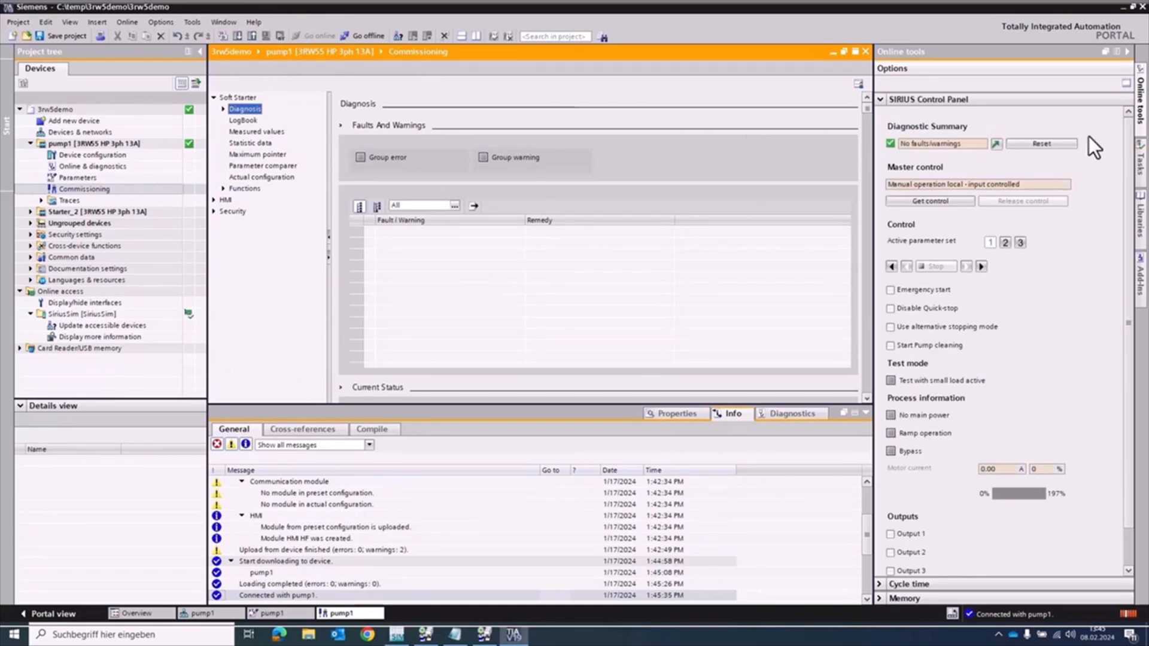
Take master control from the PC, start the motor clockwise and display the soft starter's measured values
click(907, 200)
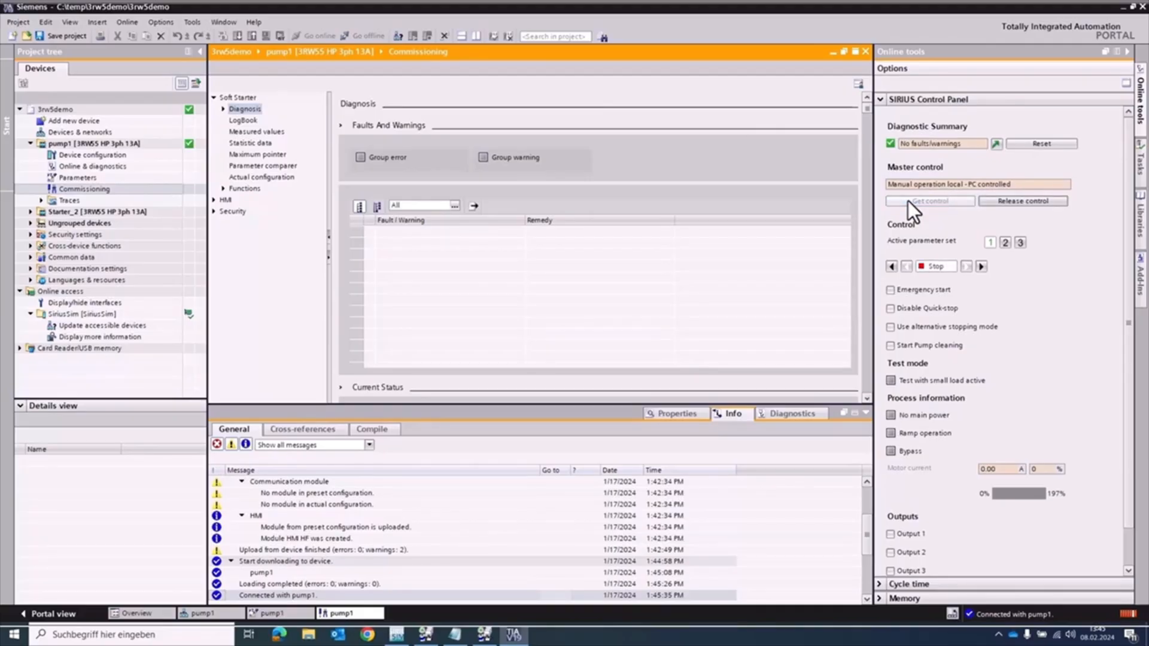
click(981, 267)
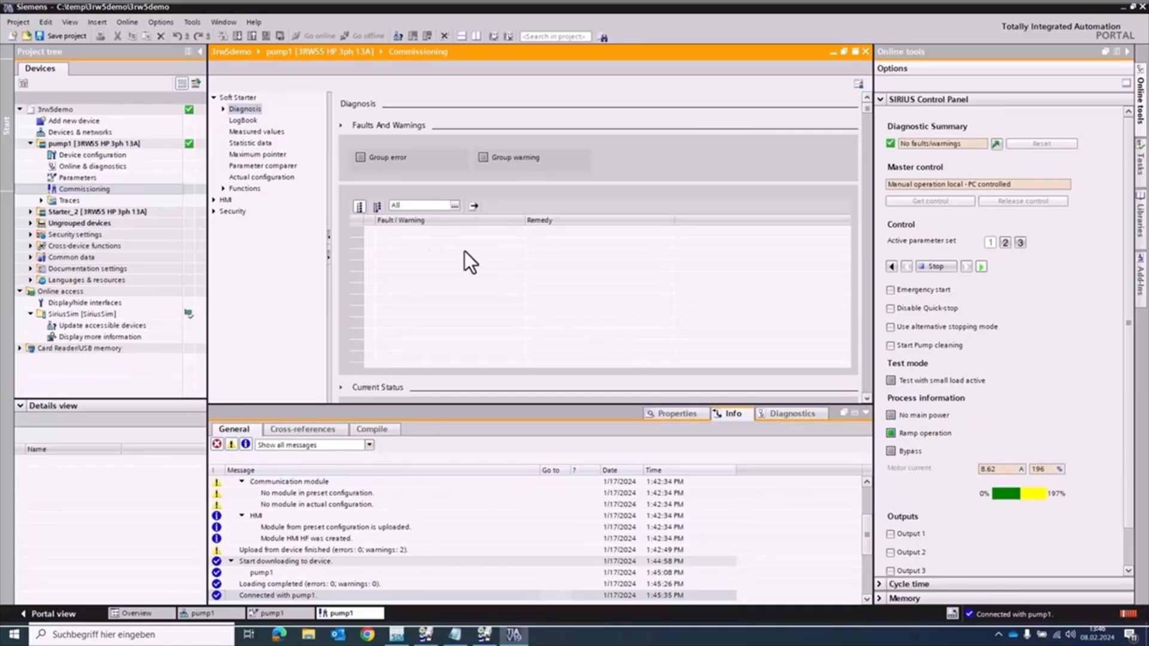
click(275, 132)
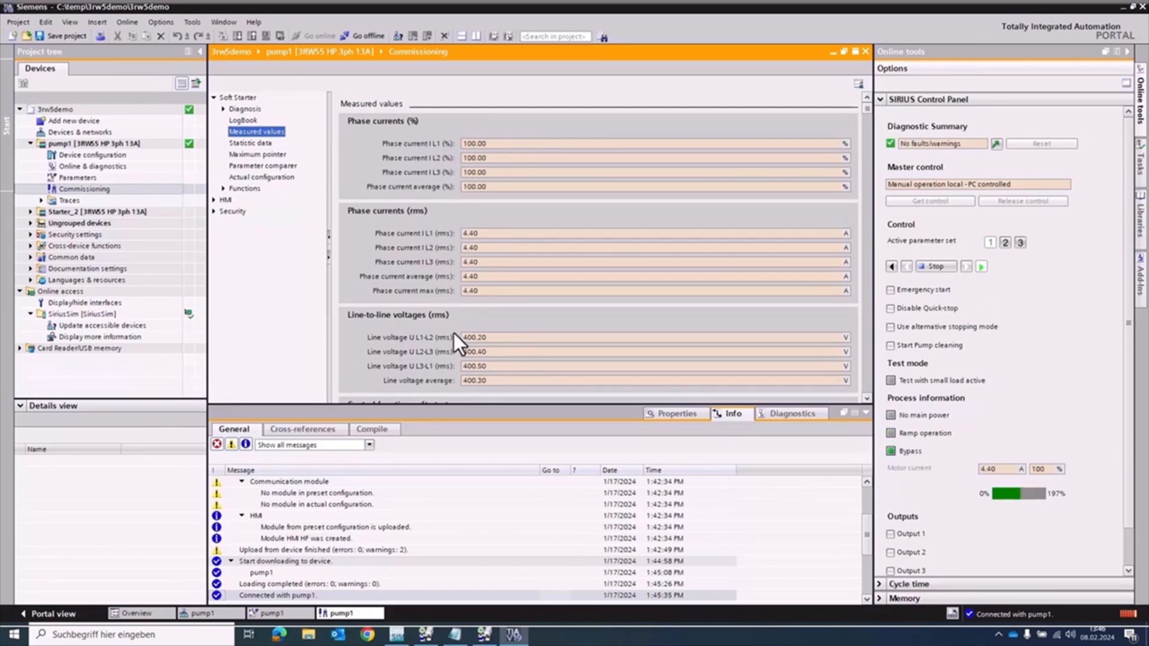
Switch to SIRIUS Sim, activate the Loss of phase L1 fault on Module #1 and return to TIA Portal
click(397, 635)
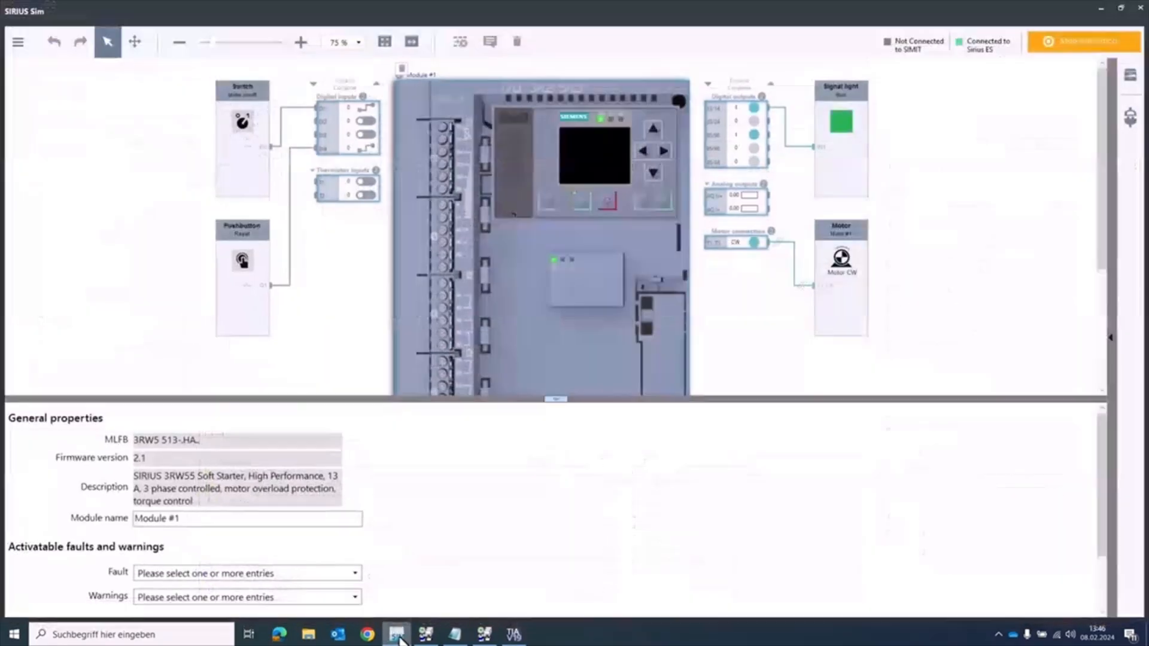
click(355, 573)
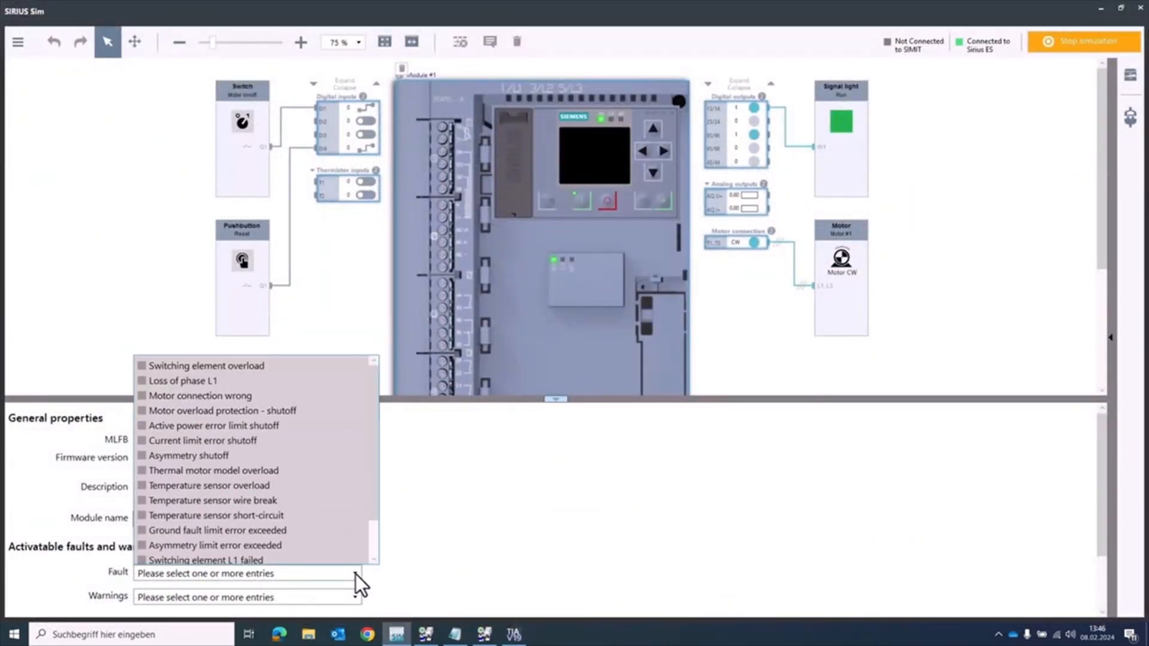
click(185, 384)
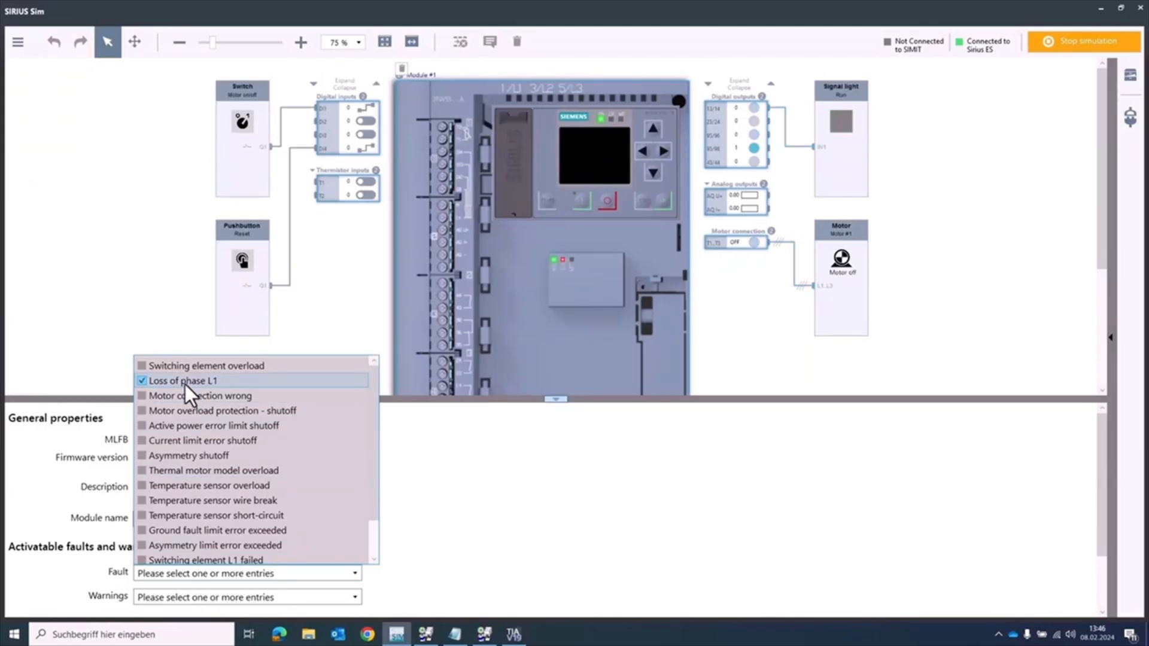
click(526, 488)
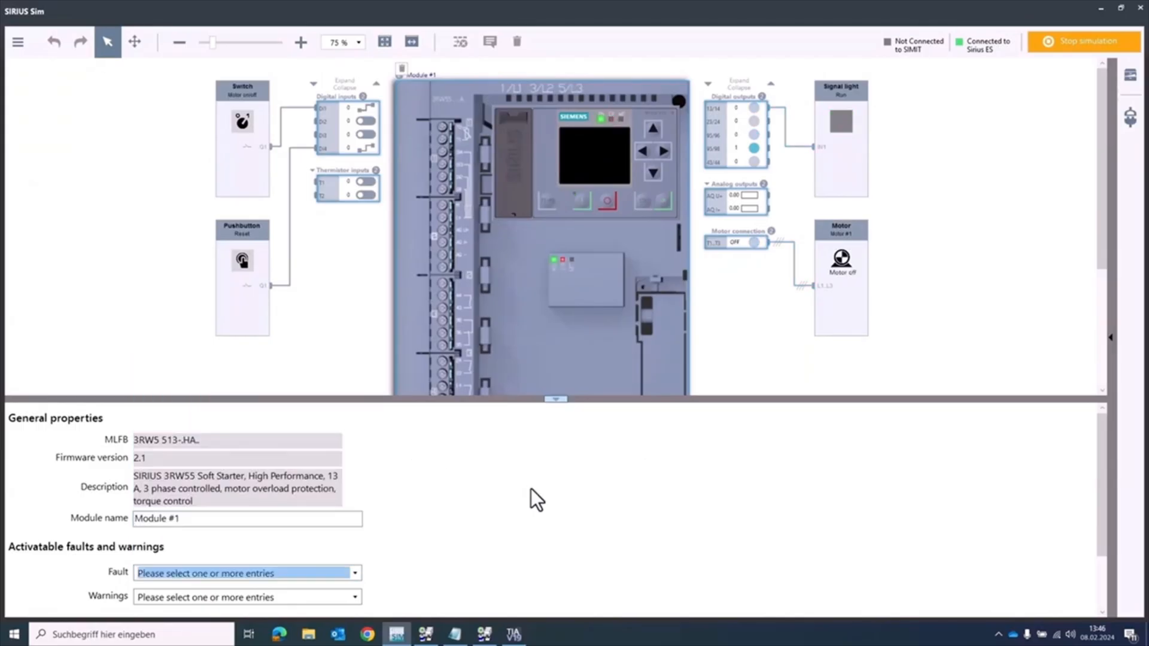
click(1101, 8)
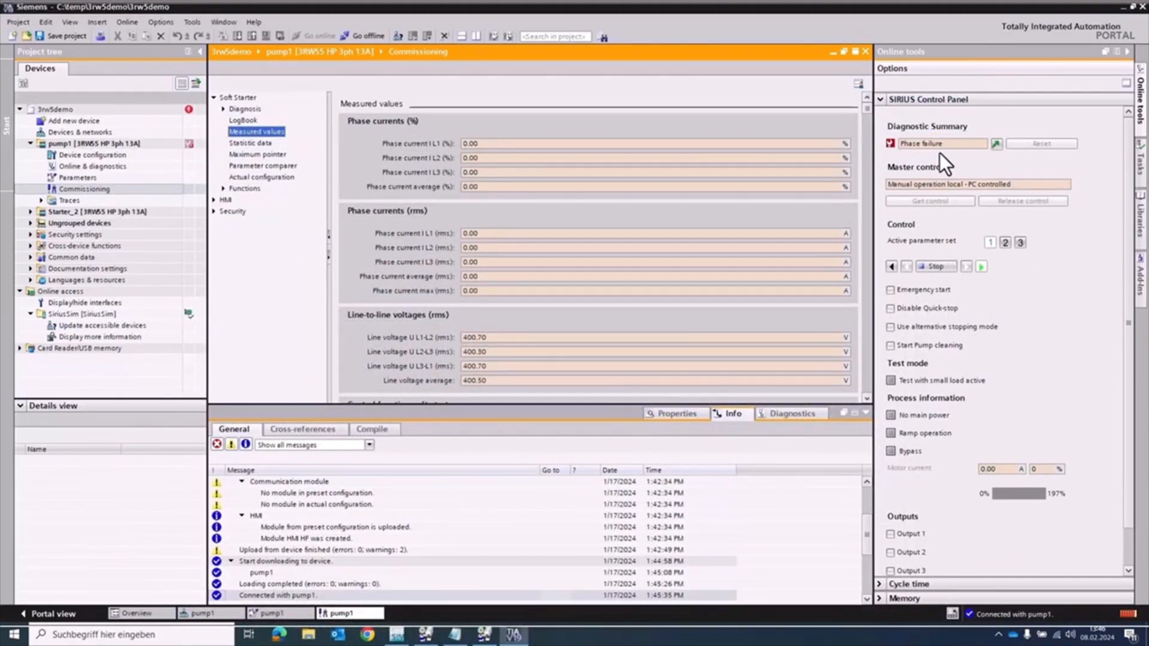
Inspect the soft starter's active faults and warnings, and load its logbook entries from the device
click(249, 108)
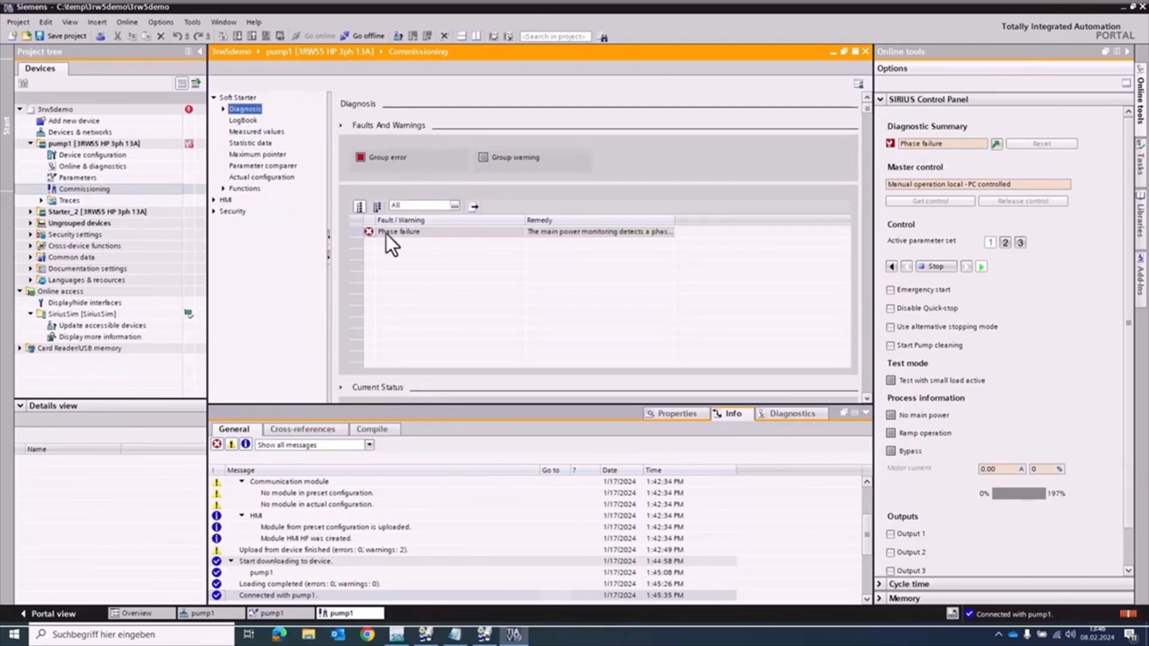
click(249, 122)
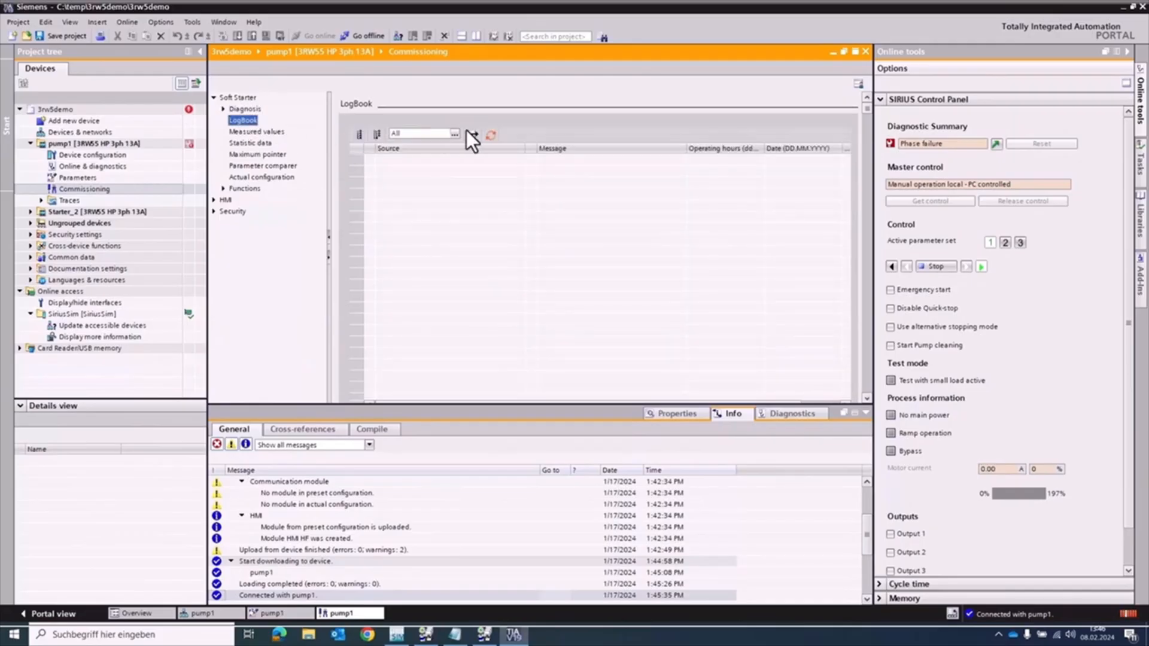
click(491, 134)
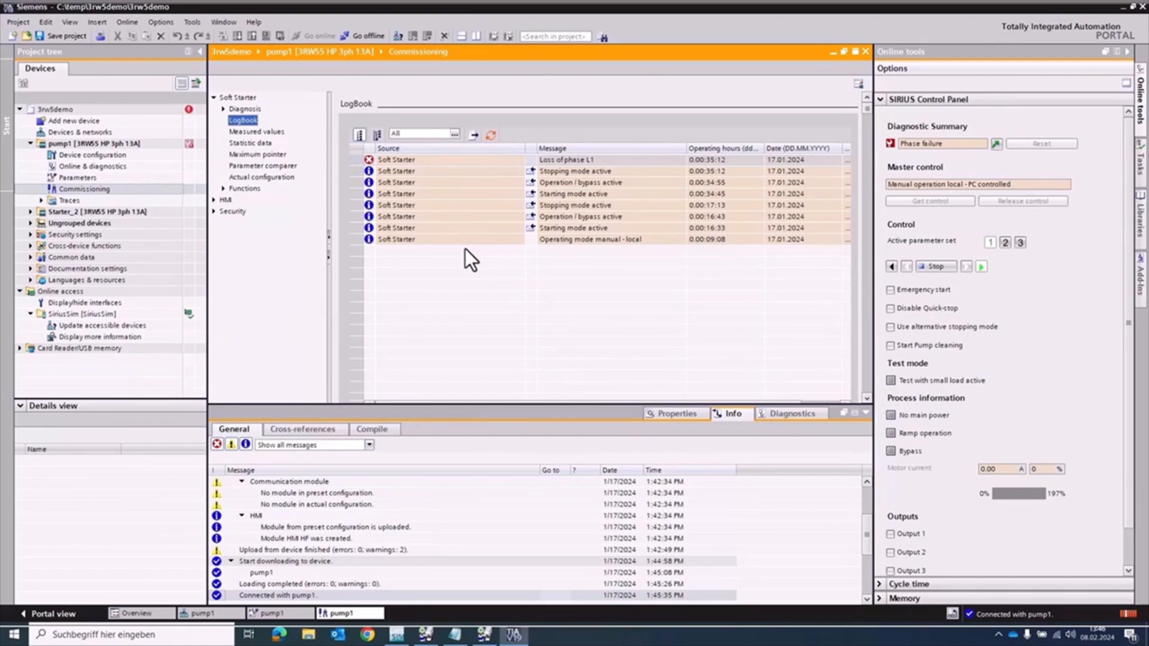
Review the soft starter's statistic data and maximum pointer values, and display the service data function
click(260, 143)
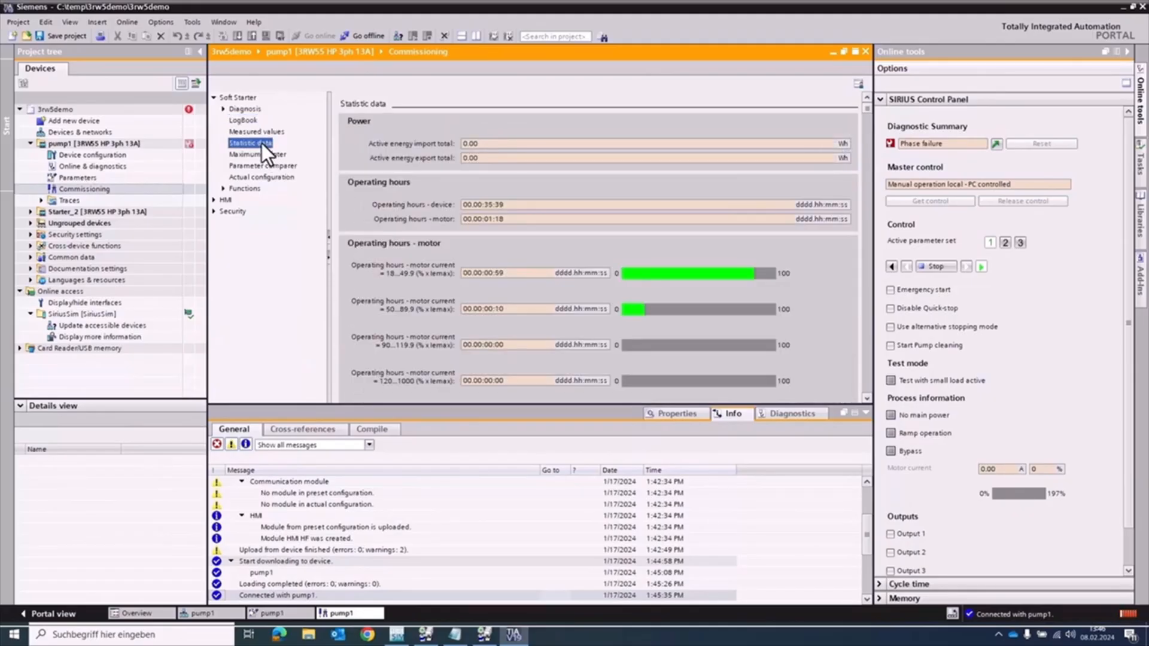
click(260, 155)
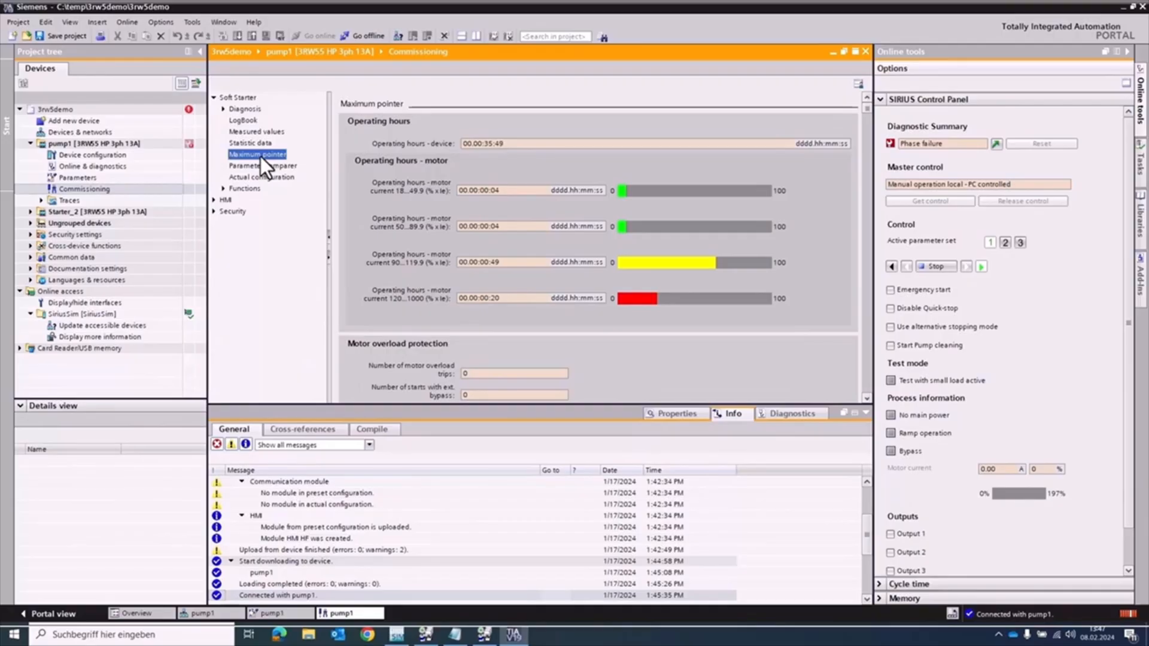
click(223, 190)
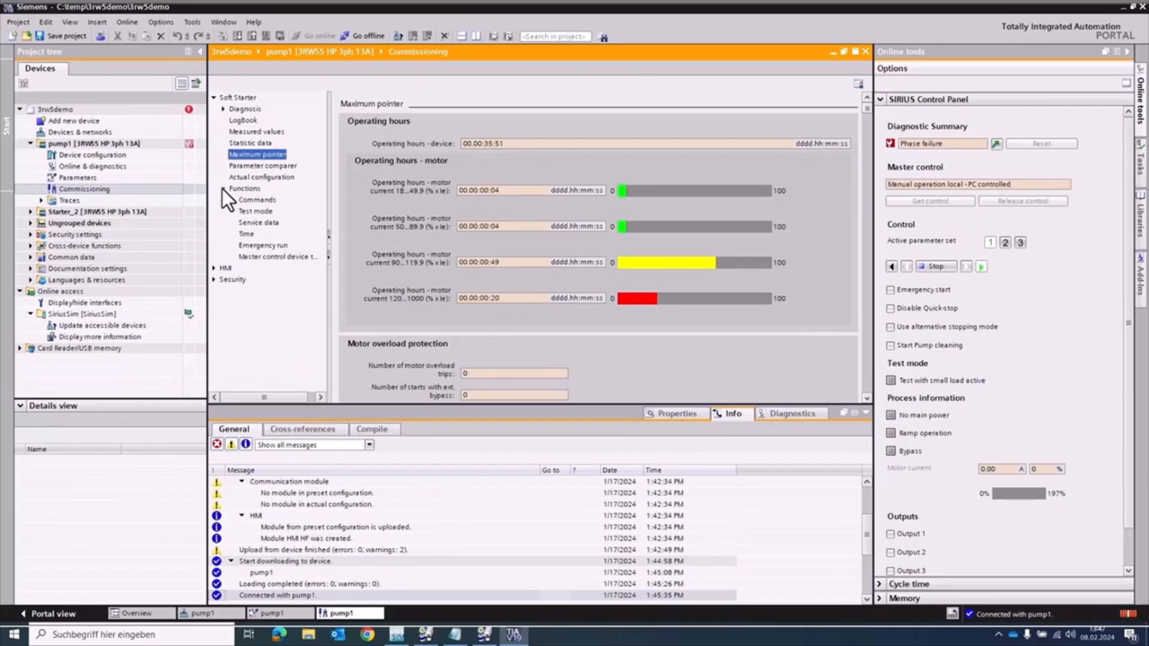
click(253, 224)
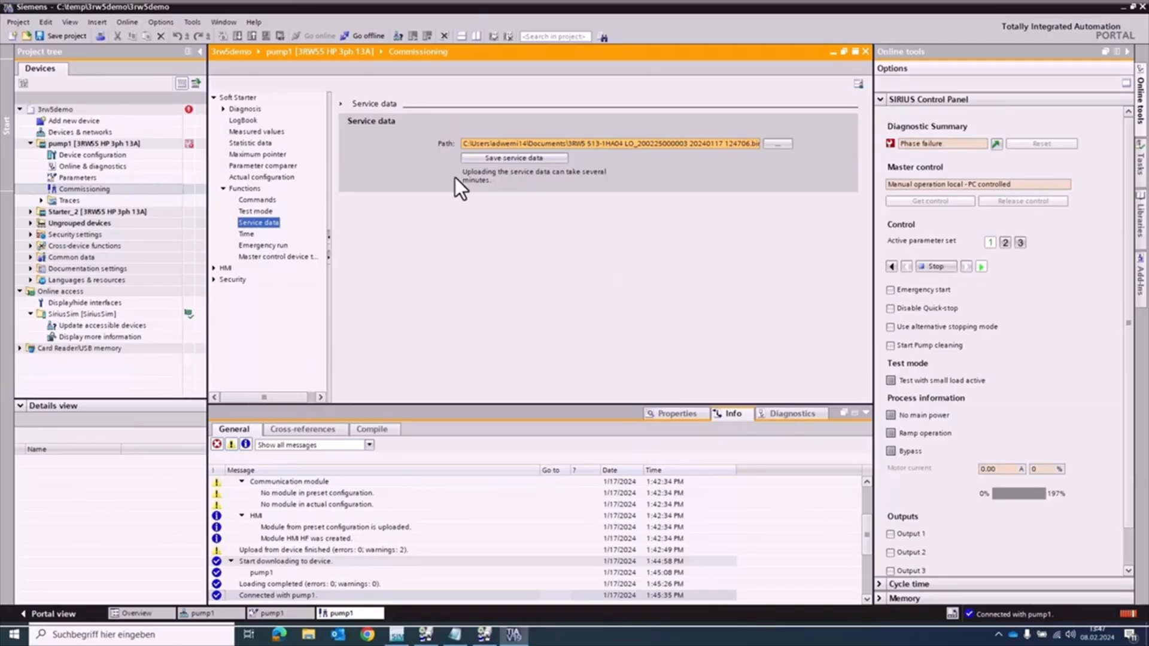
Switch to SIRIUS Sim, deactivate the Loss of phase L1 fault on Module #1 and return to TIA Portal
click(397, 635)
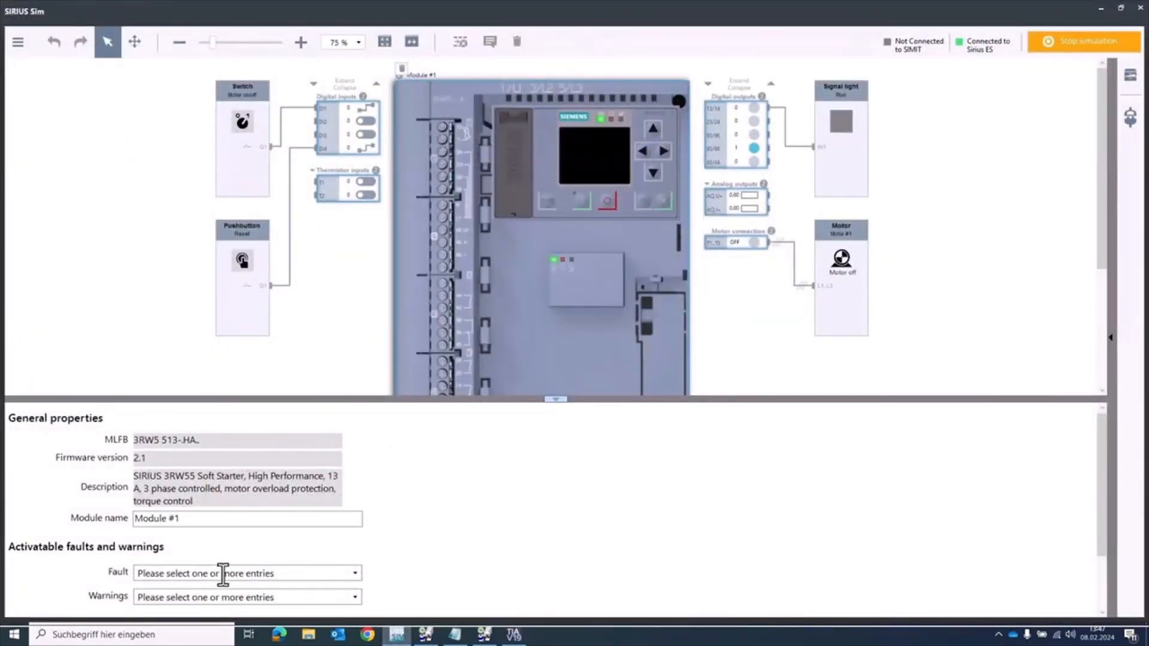
click(356, 573)
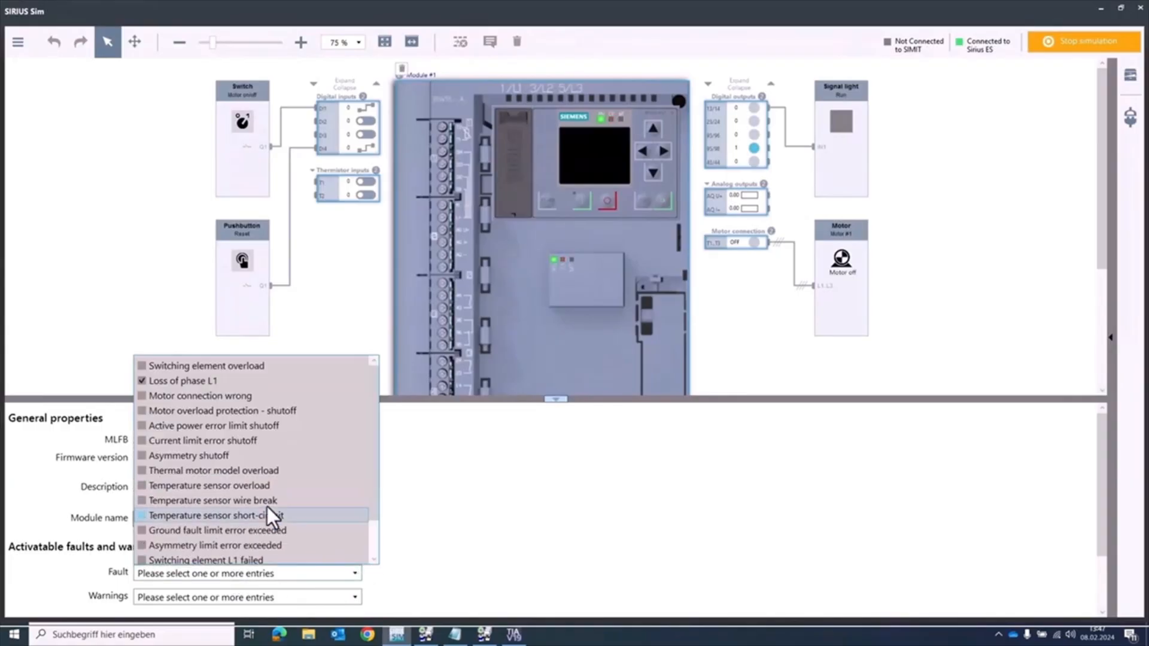
click(142, 381)
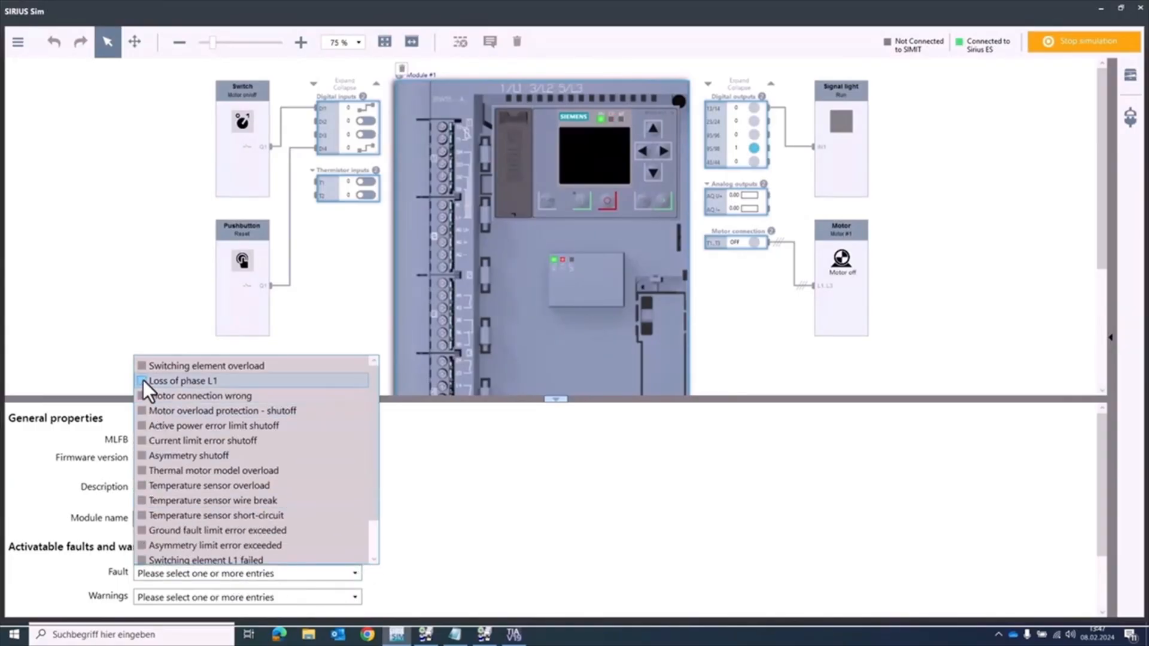
click(1100, 10)
click(1100, 10)
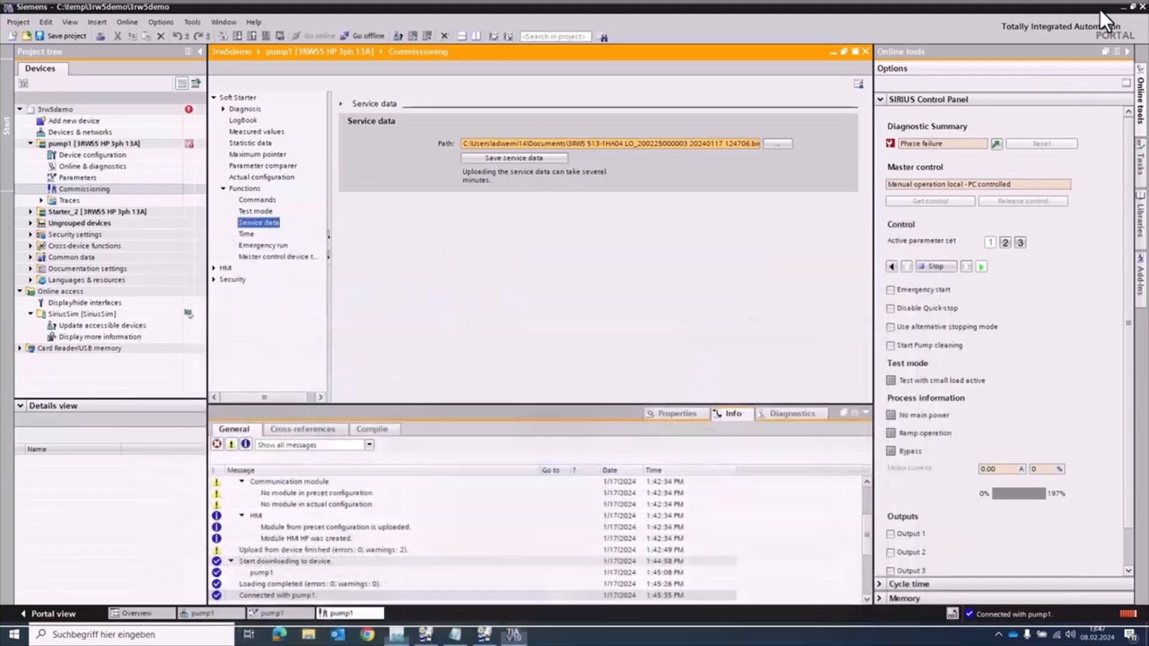
Stop the motor from the SIRIUS control panel and reset the phase failure
click(935, 268)
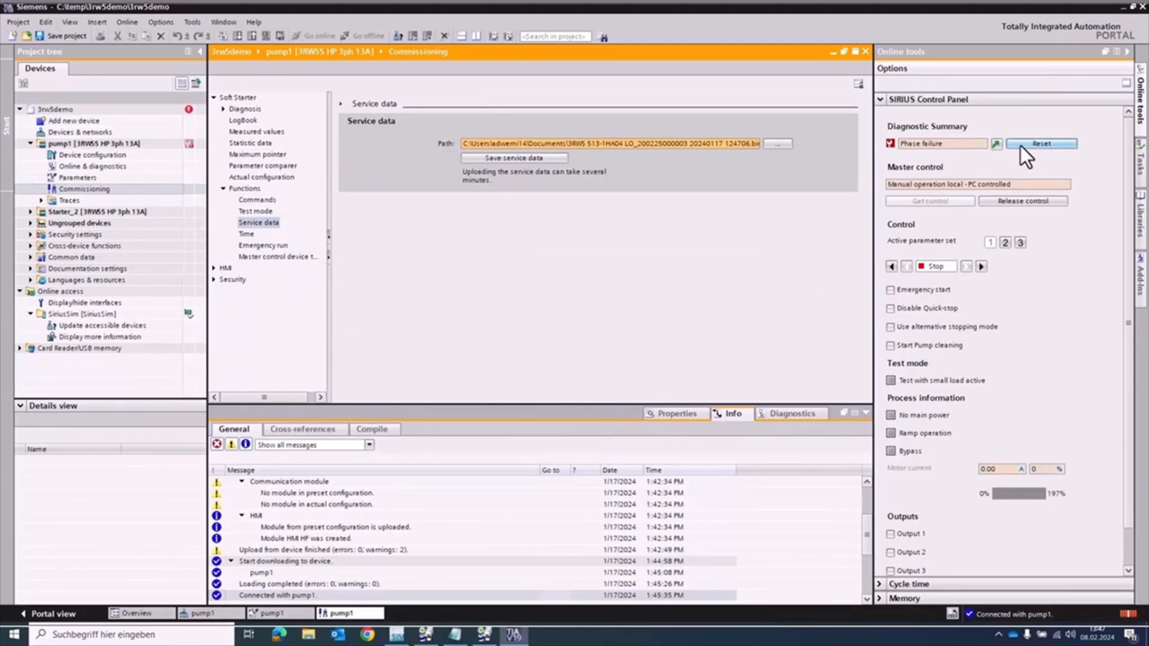
click(1020, 145)
Add a new trace to pump1 and set its active configuration to Device trace
click(41, 202)
click(41, 203)
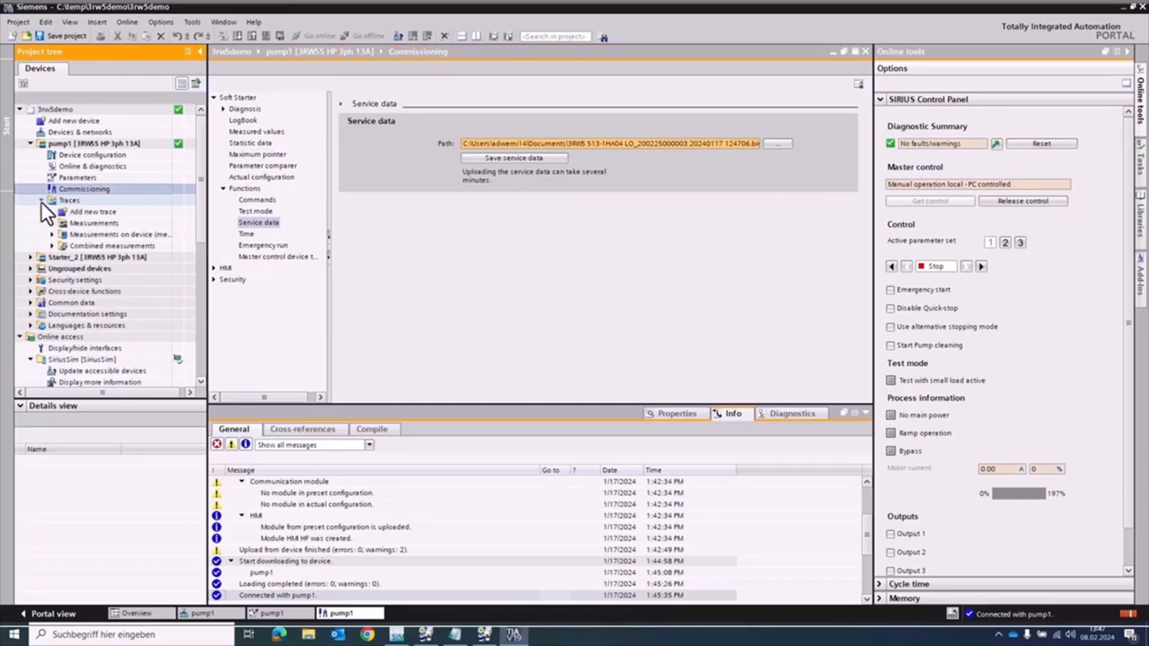
click(80, 213)
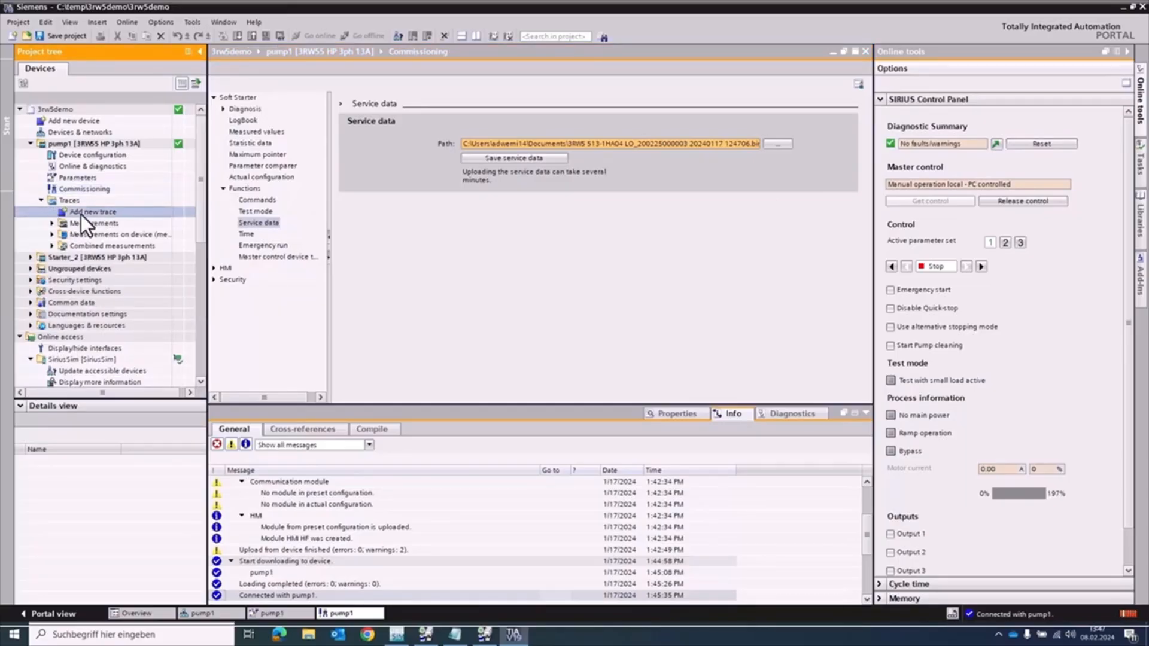
double_click(81, 213)
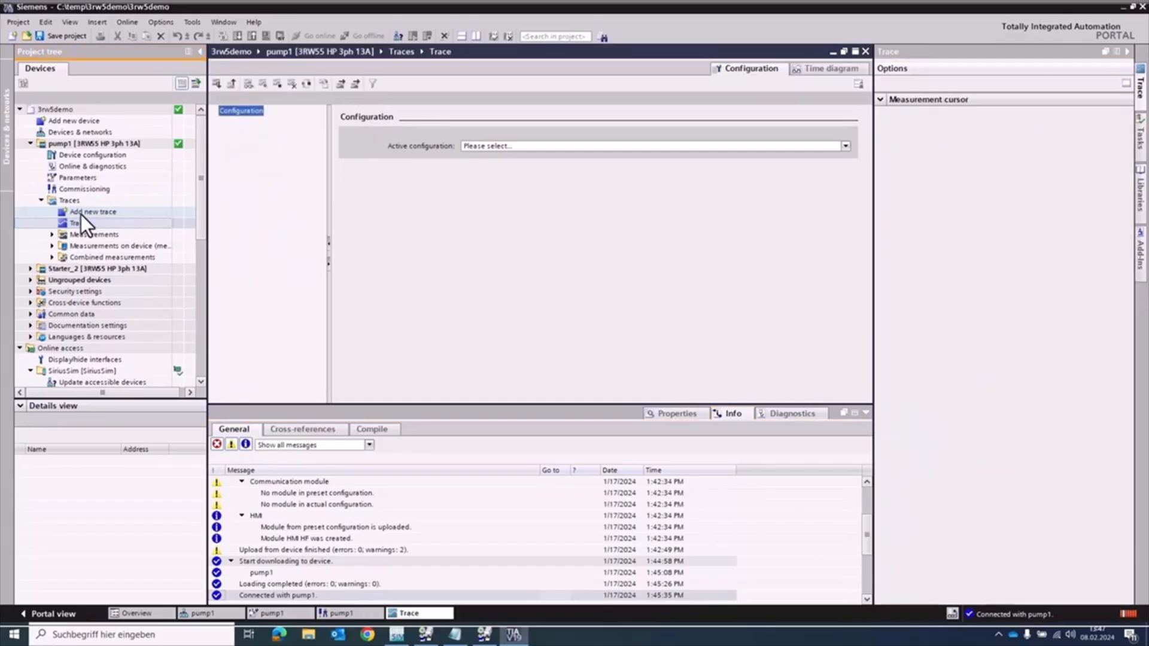
click(525, 147)
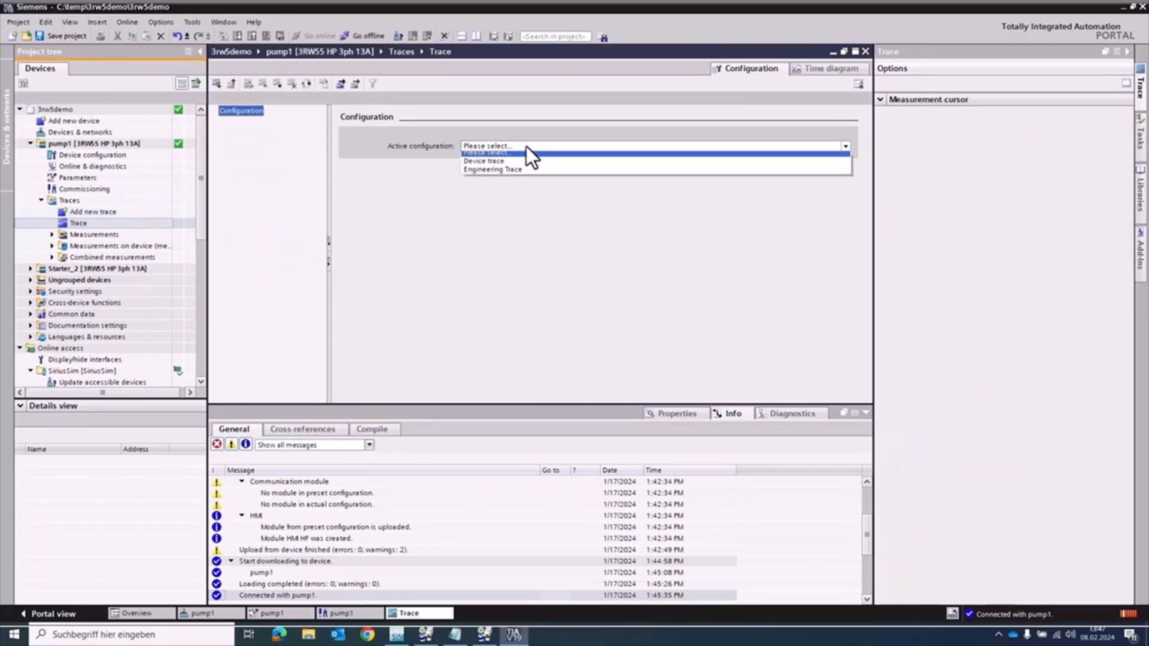
click(577, 164)
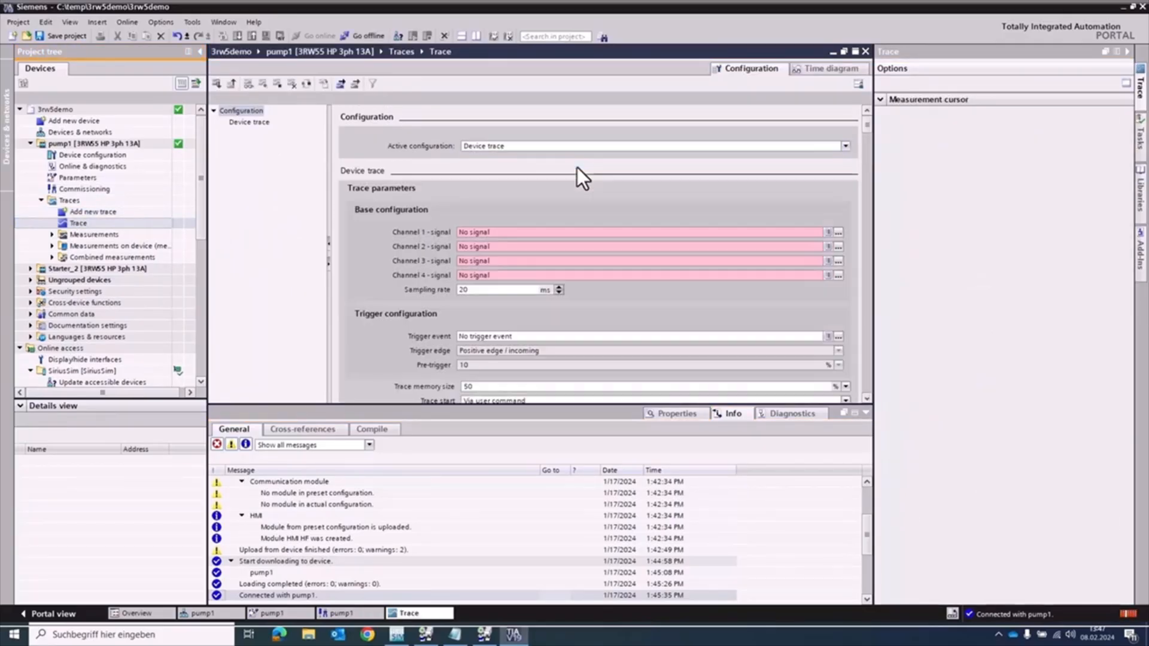
Look through the signals available for channel 1 and set the device trace's trigger event to Device-Group error
click(837, 232)
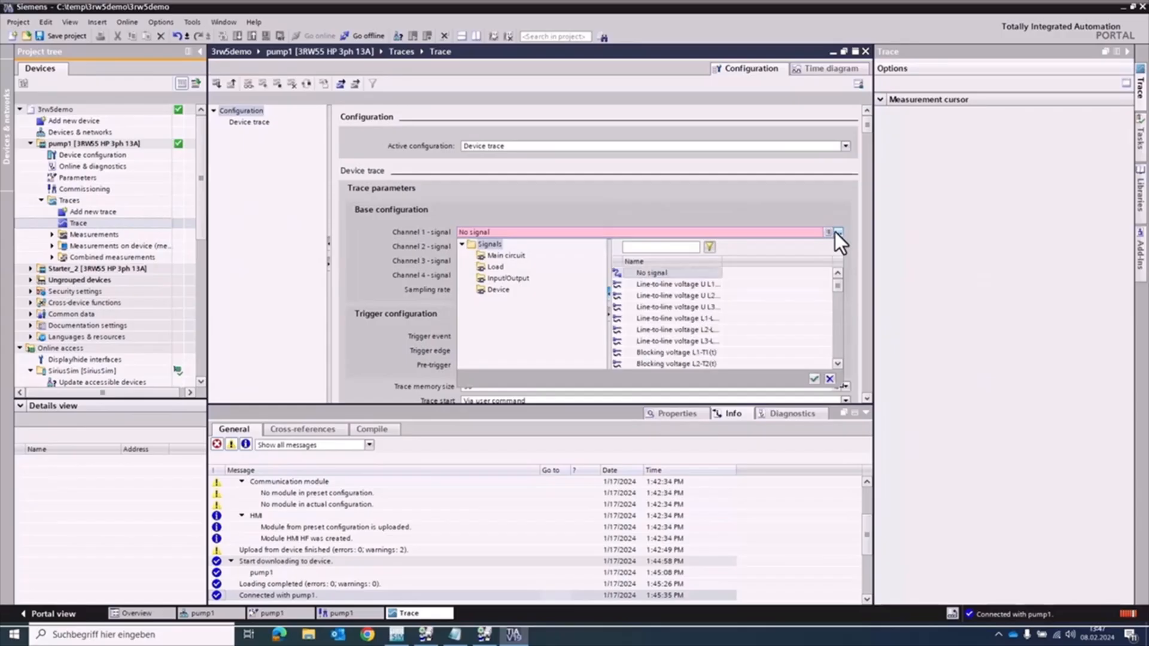
click(829, 378)
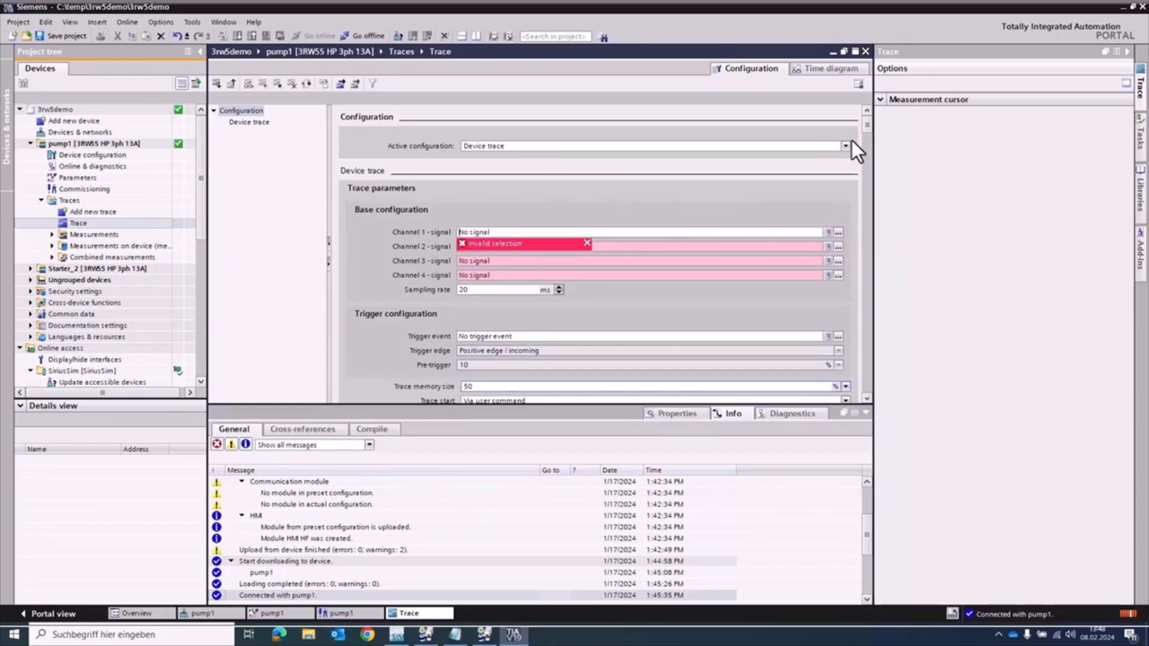
drag(867, 122, 869, 160)
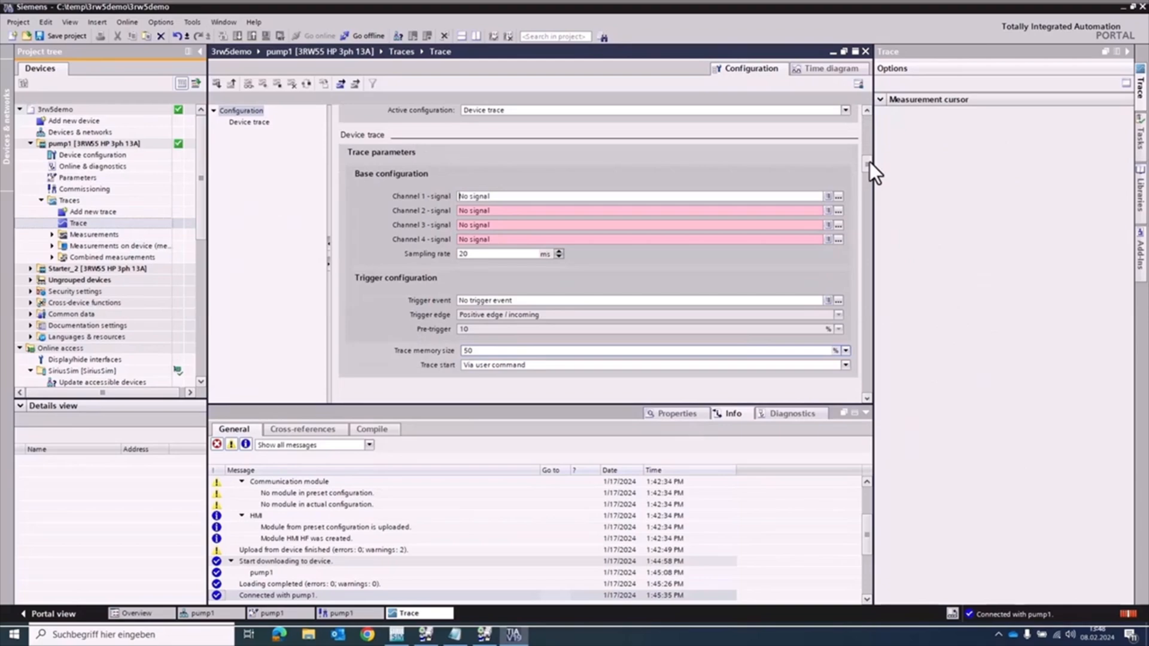
click(829, 301)
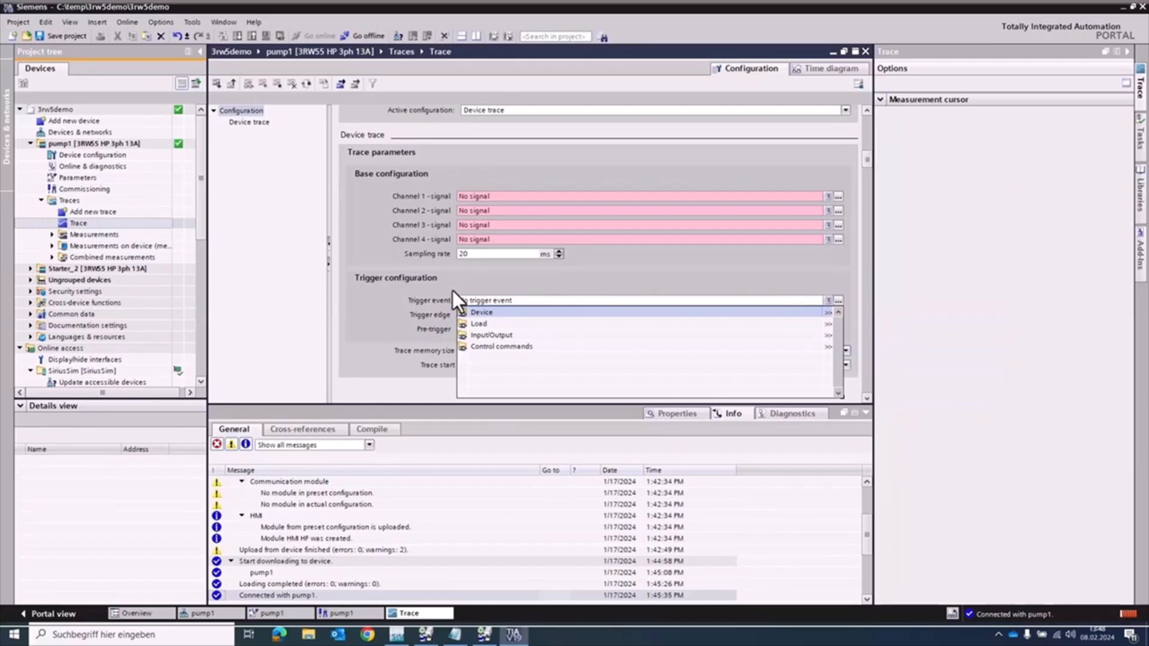
click(461, 311)
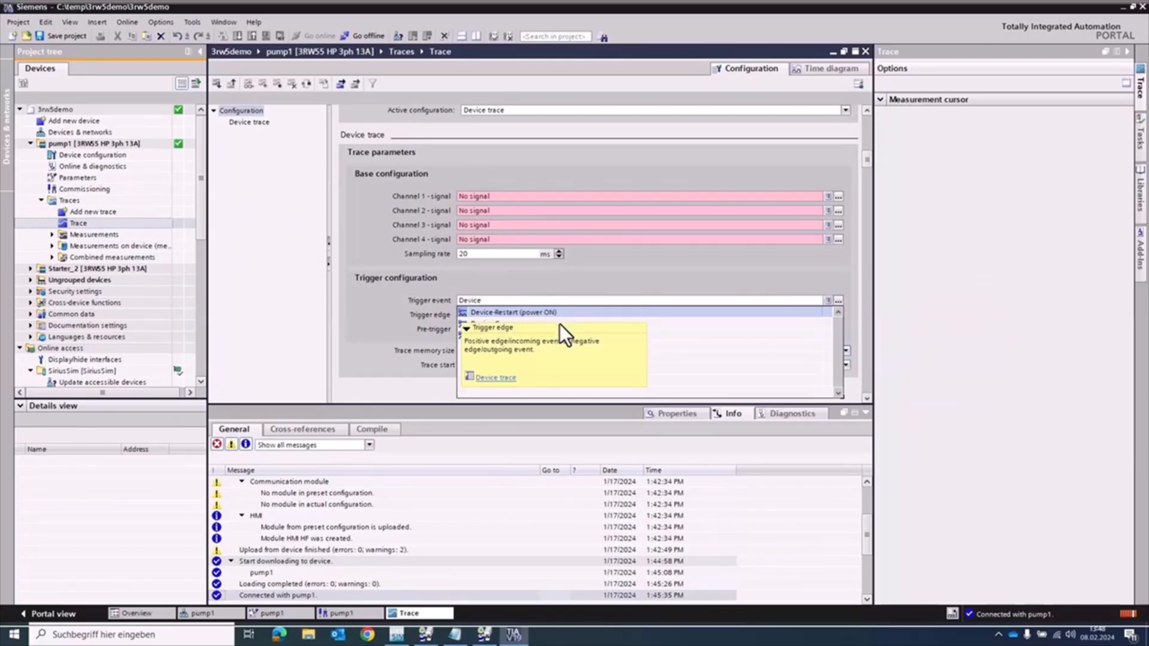
click(678, 326)
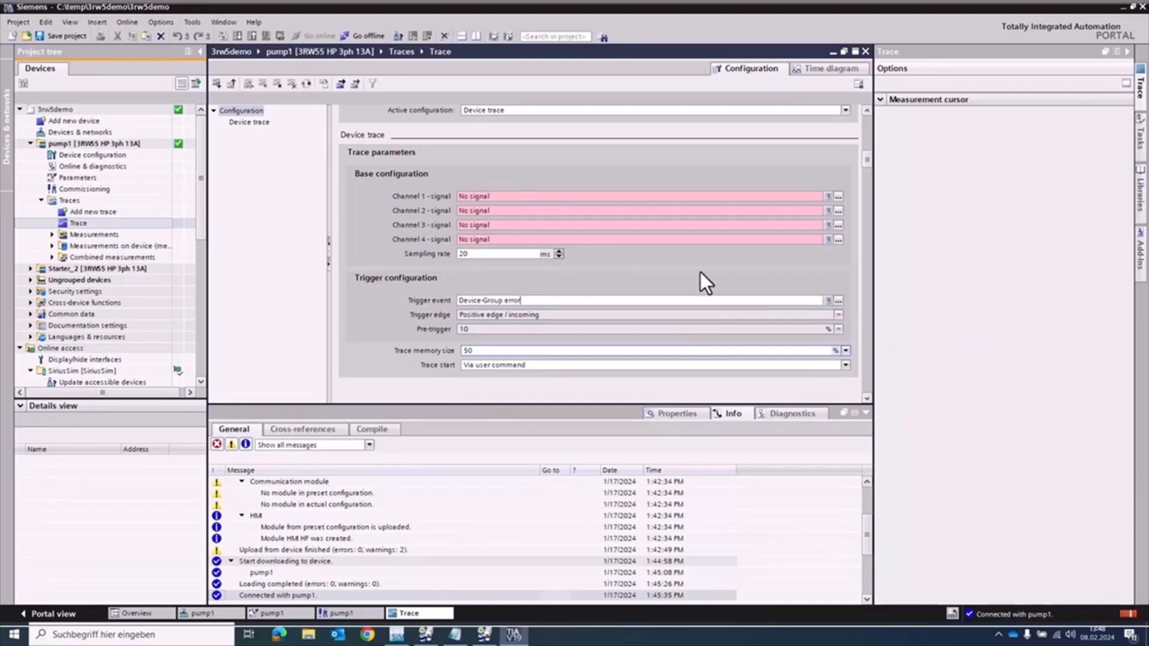
Change the active configuration to Engineering Trace and add Main circuit-Line voltage U L1-L2 (rms) as the first traced value
click(846, 112)
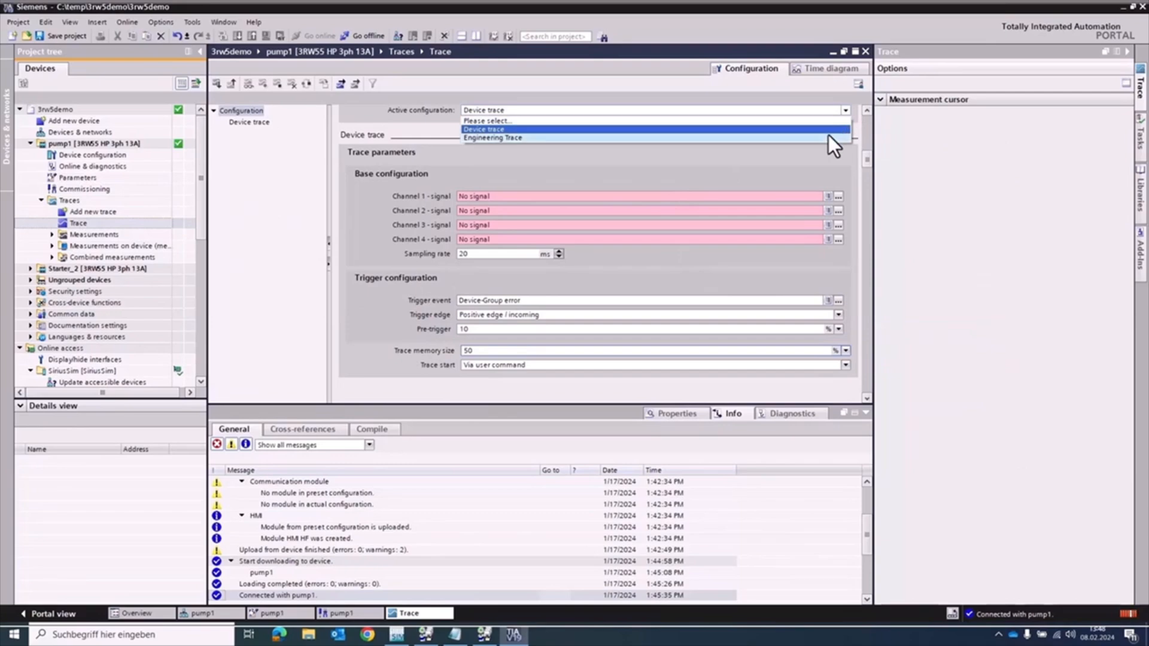
click(828, 138)
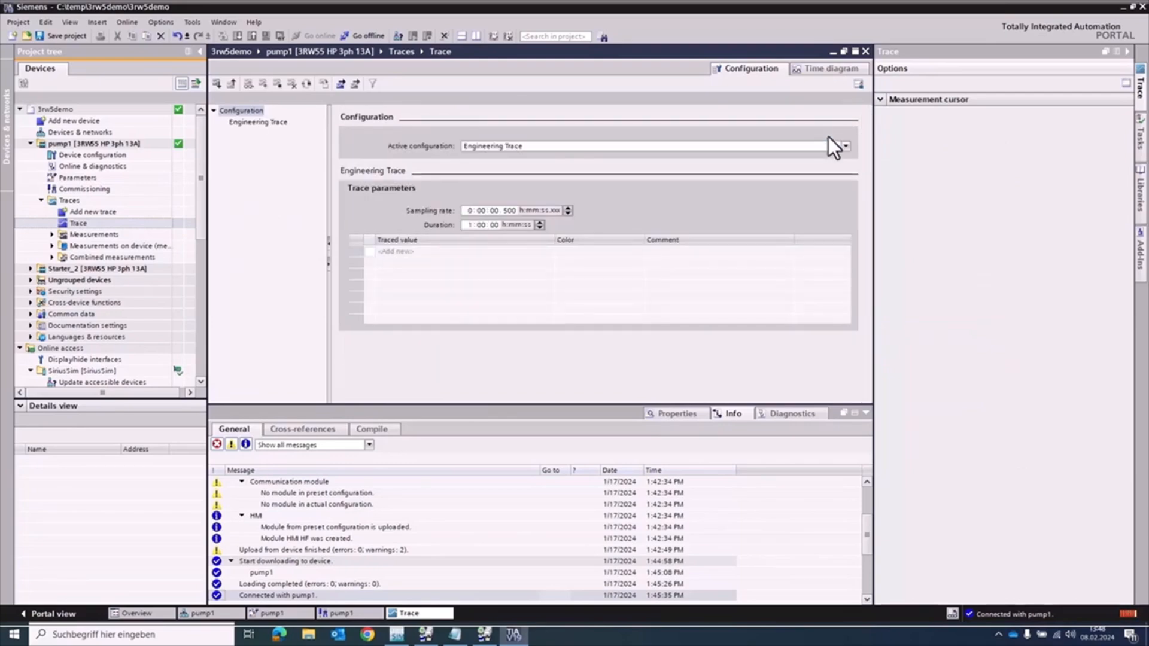
click(522, 255)
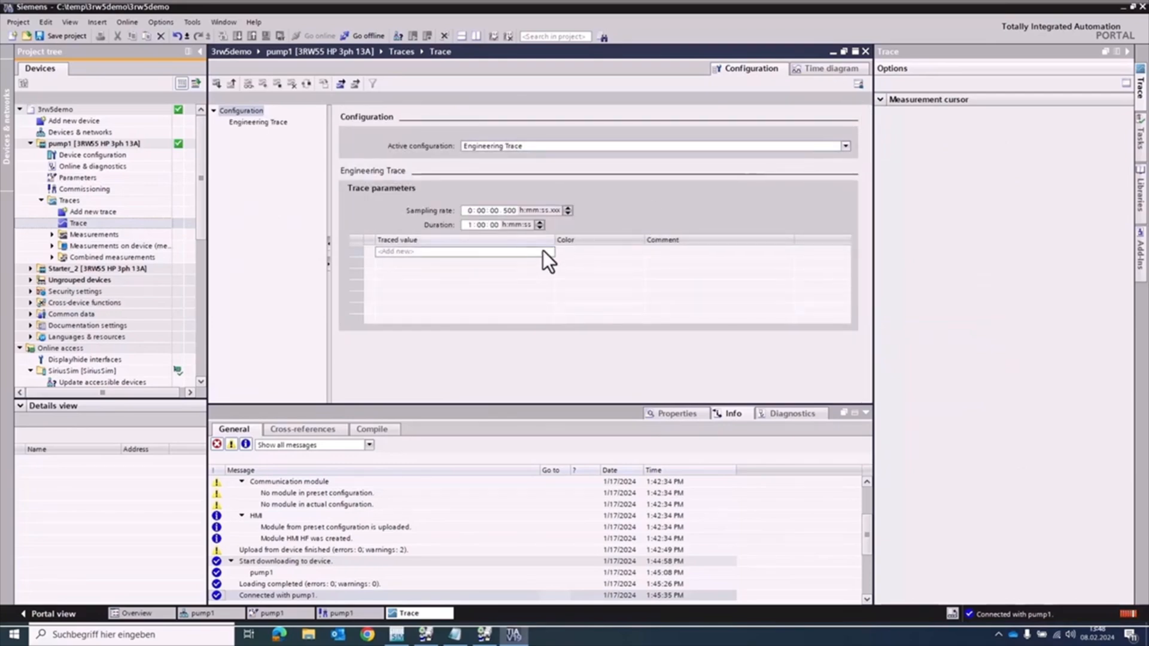
click(543, 250)
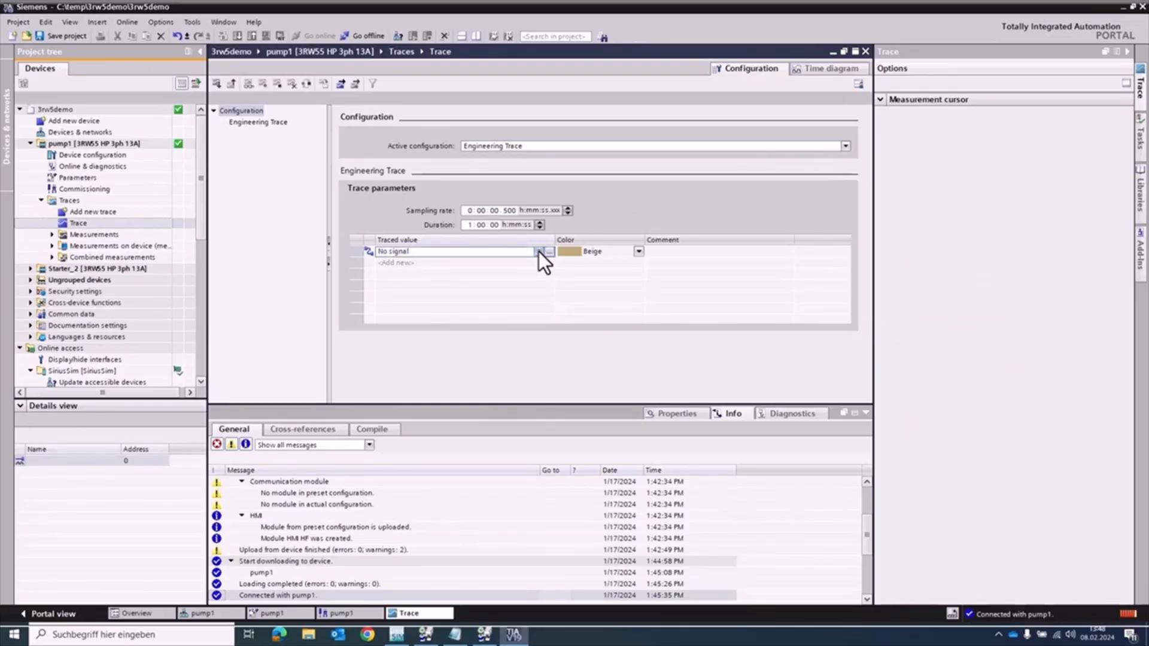
click(538, 251)
click(435, 262)
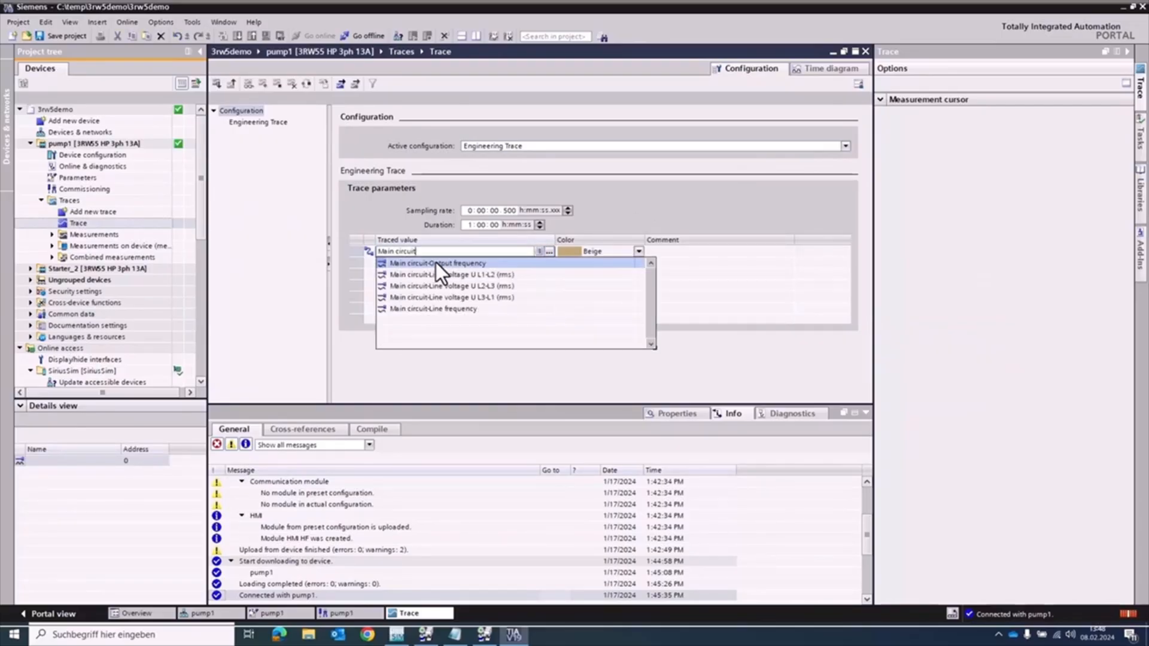
click(476, 275)
Add Load-Phase current I L1 (%) as the second traced value of the Engineering Trace
click(536, 261)
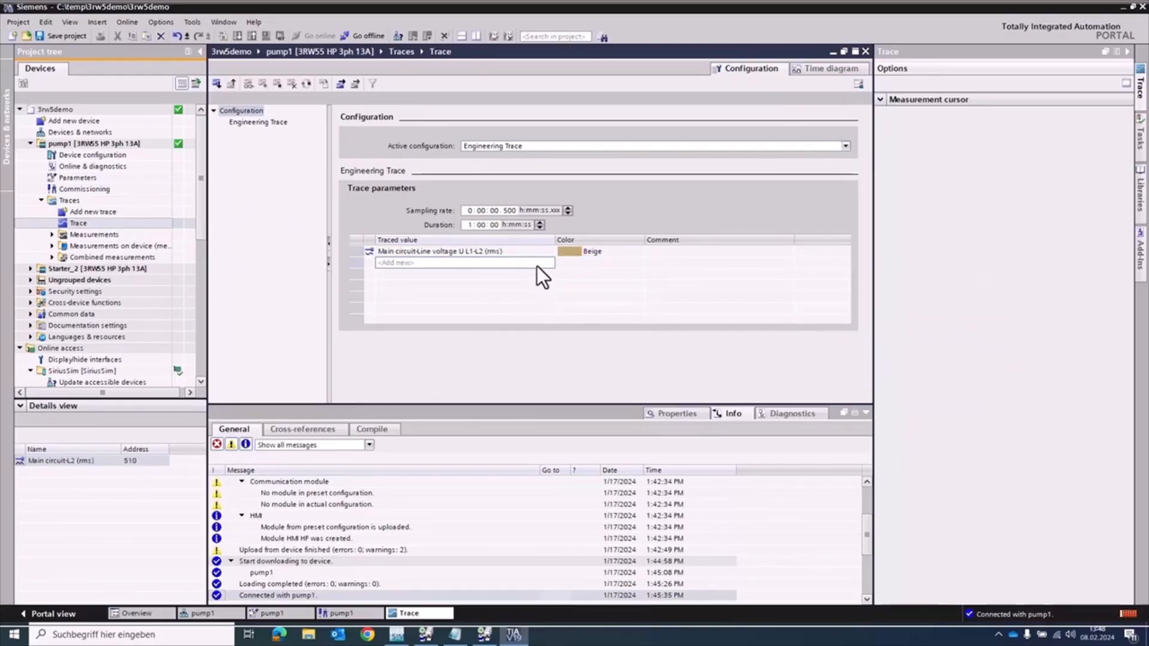
click(537, 264)
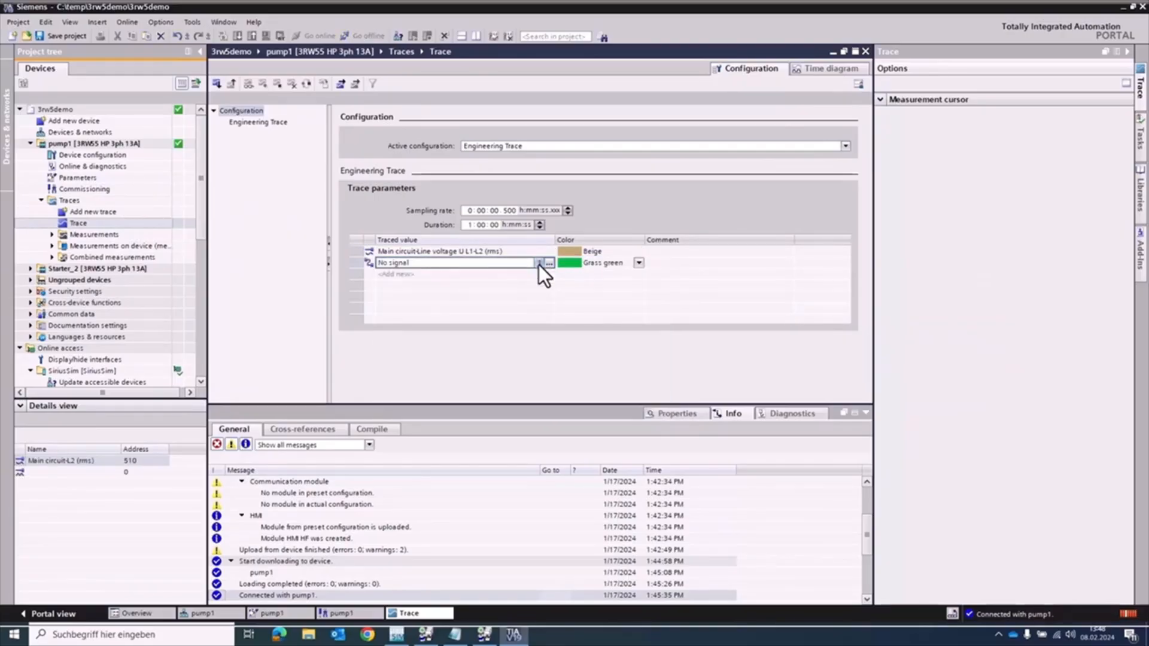
click(539, 263)
click(511, 285)
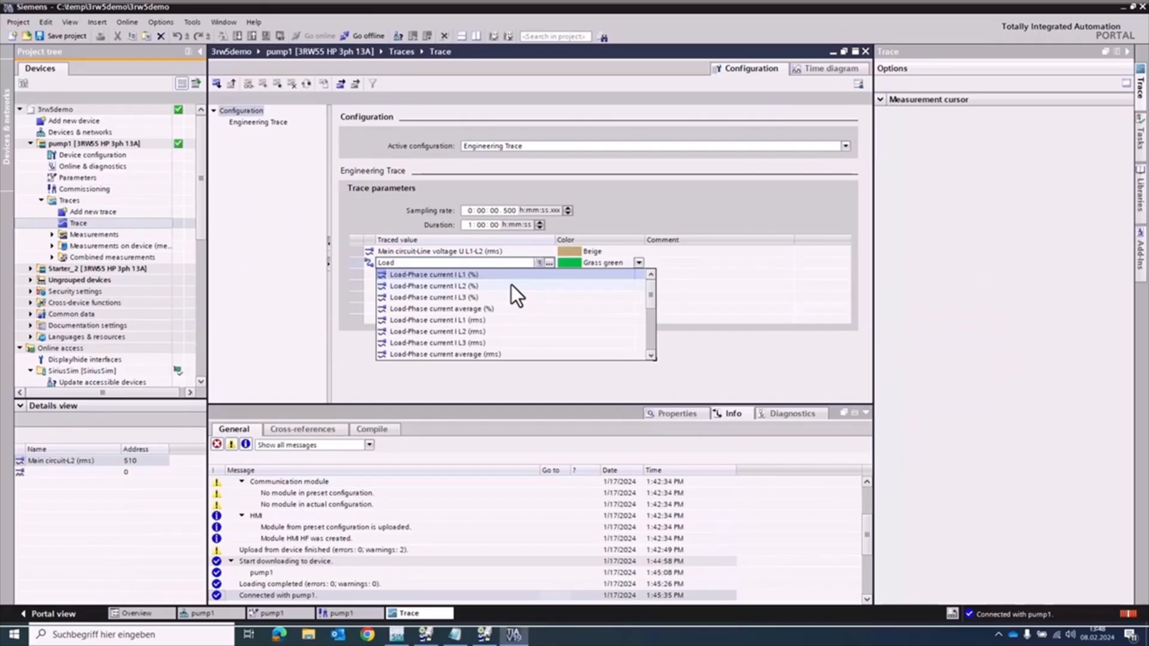
click(476, 274)
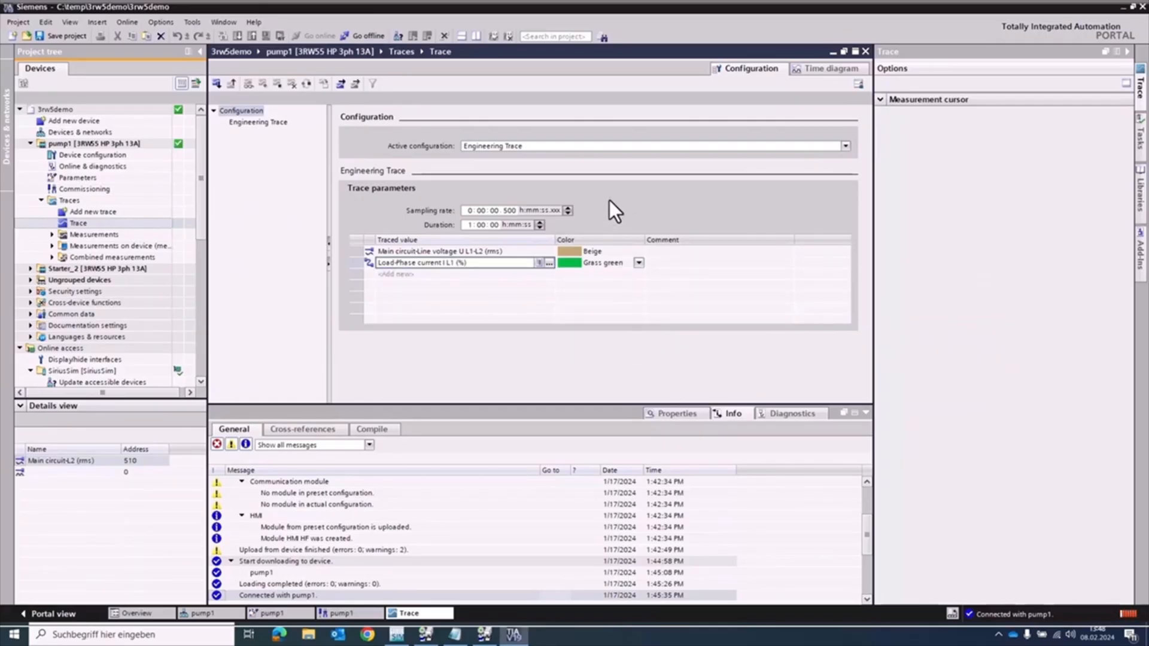
Transfer the trace to the device and record it while starting the motor clockwise from the SIRIUS control panel
click(217, 84)
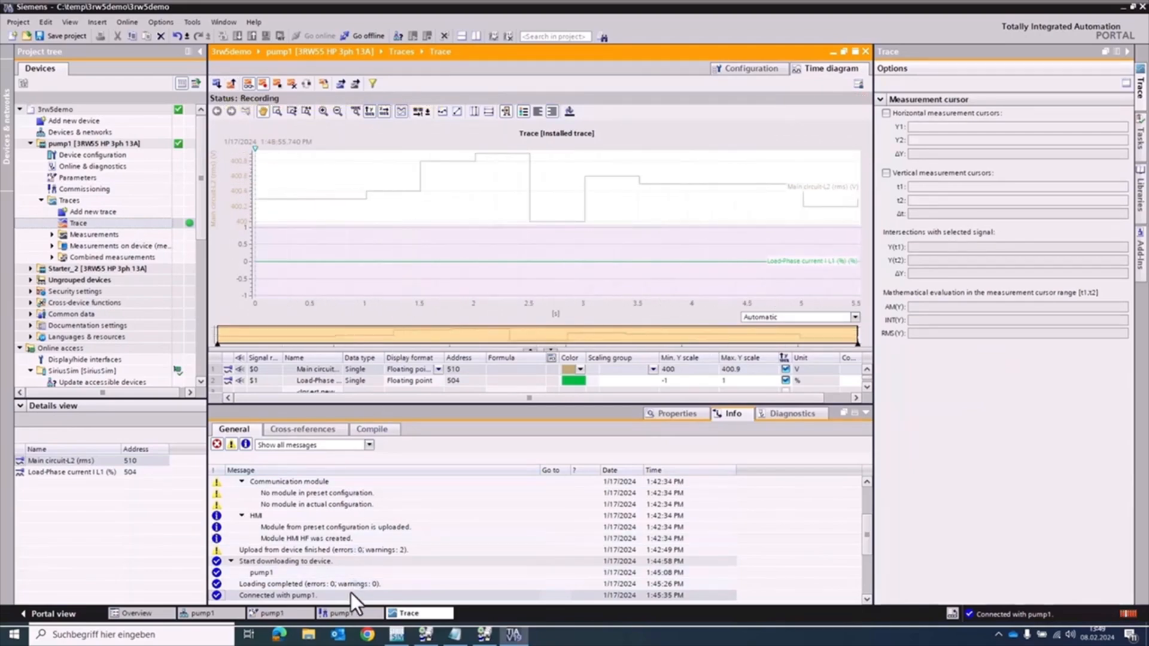
click(343, 611)
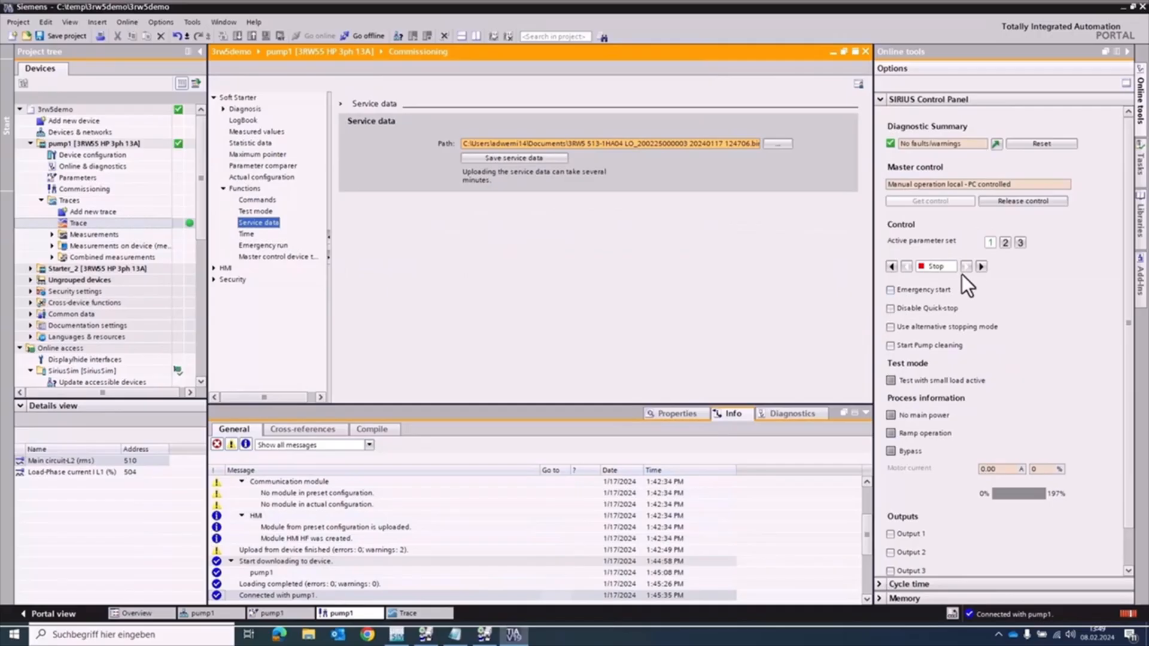
click(981, 267)
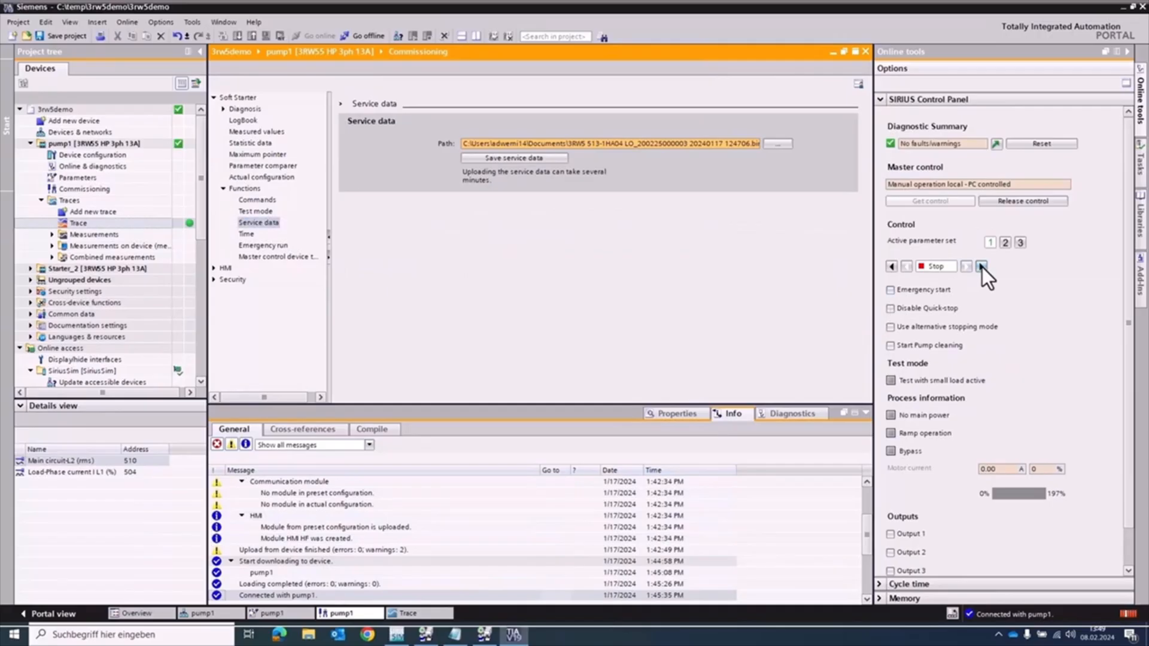
click(434, 610)
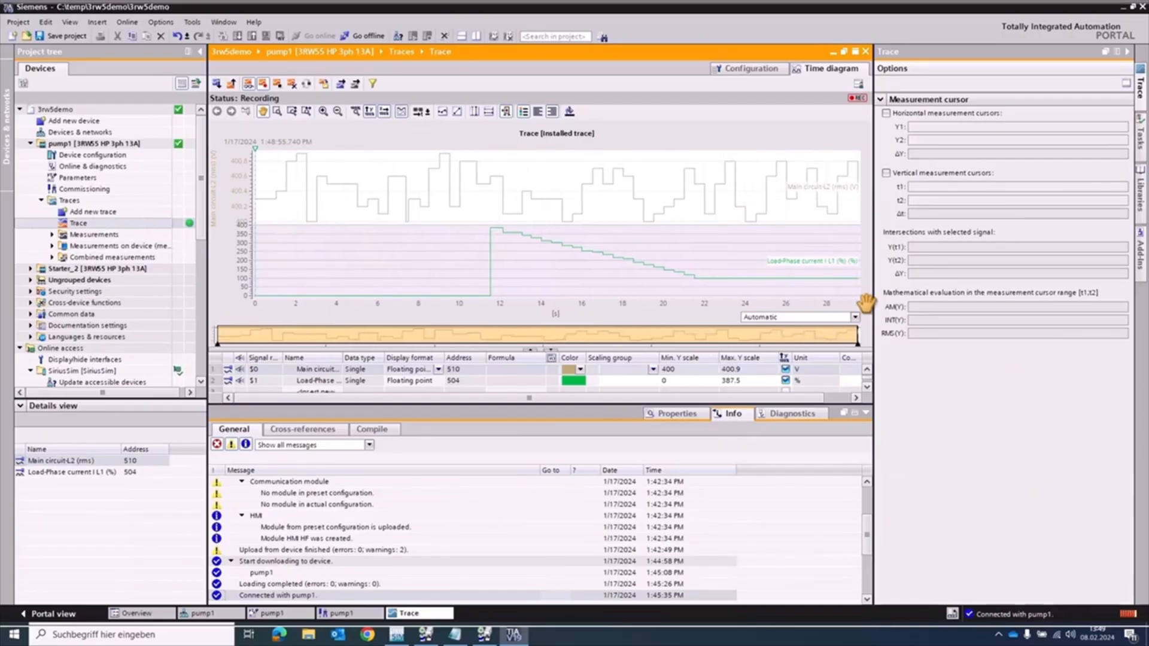
Stop the trace recording and add the recorded trace to pump1's measurements
click(276, 85)
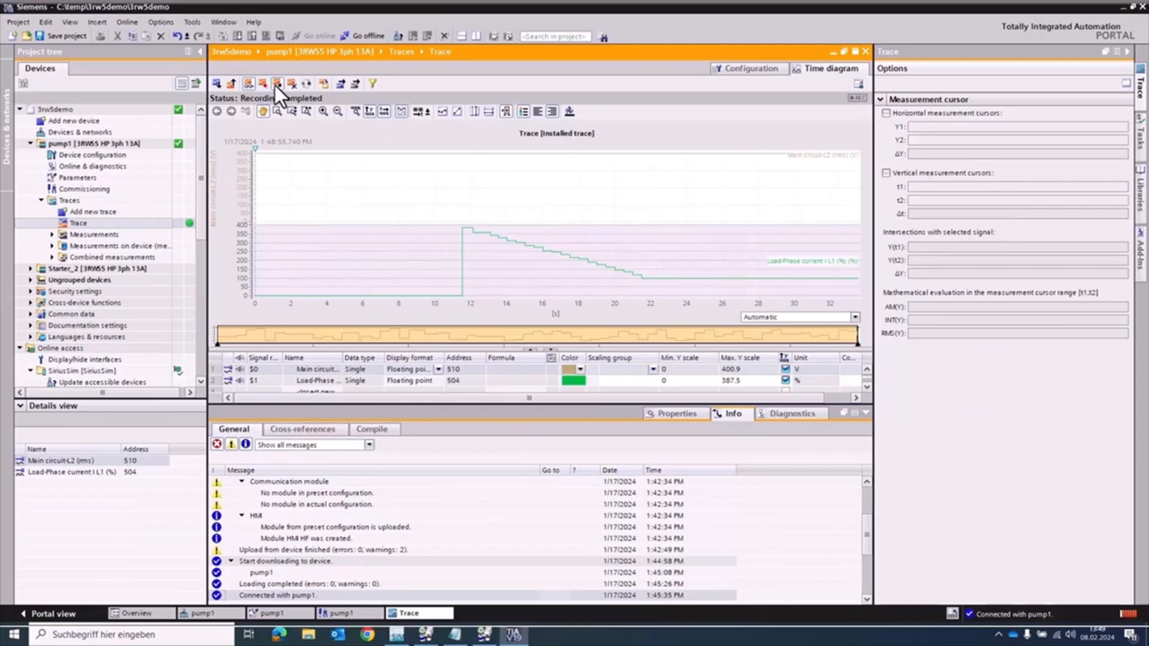
click(328, 84)
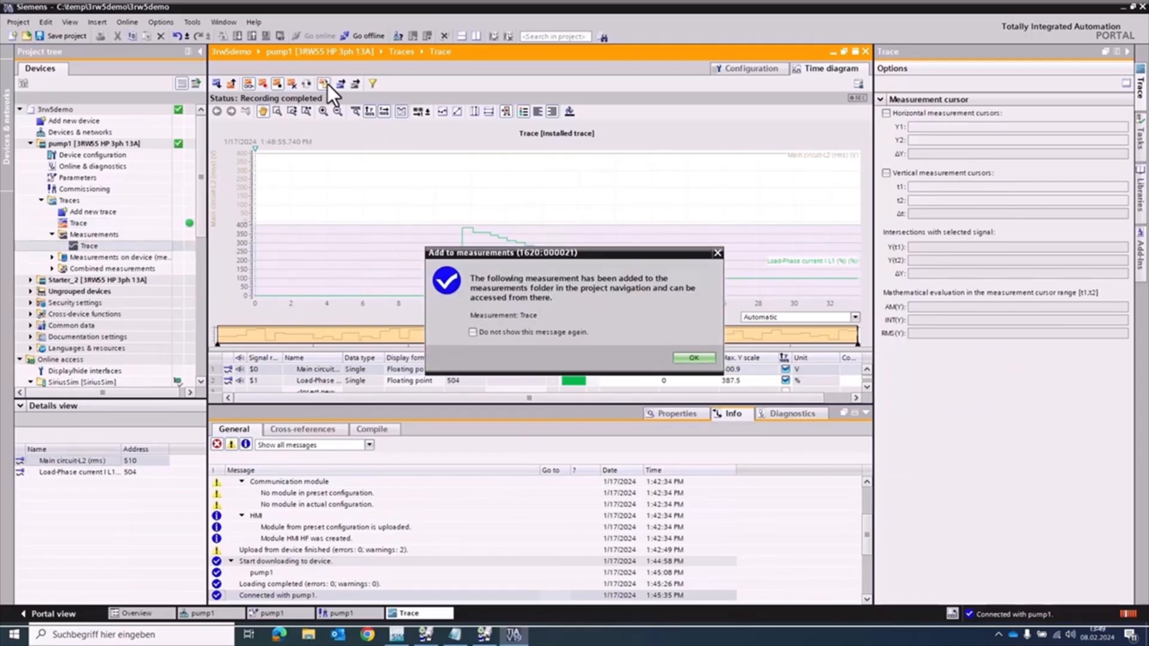
click(691, 358)
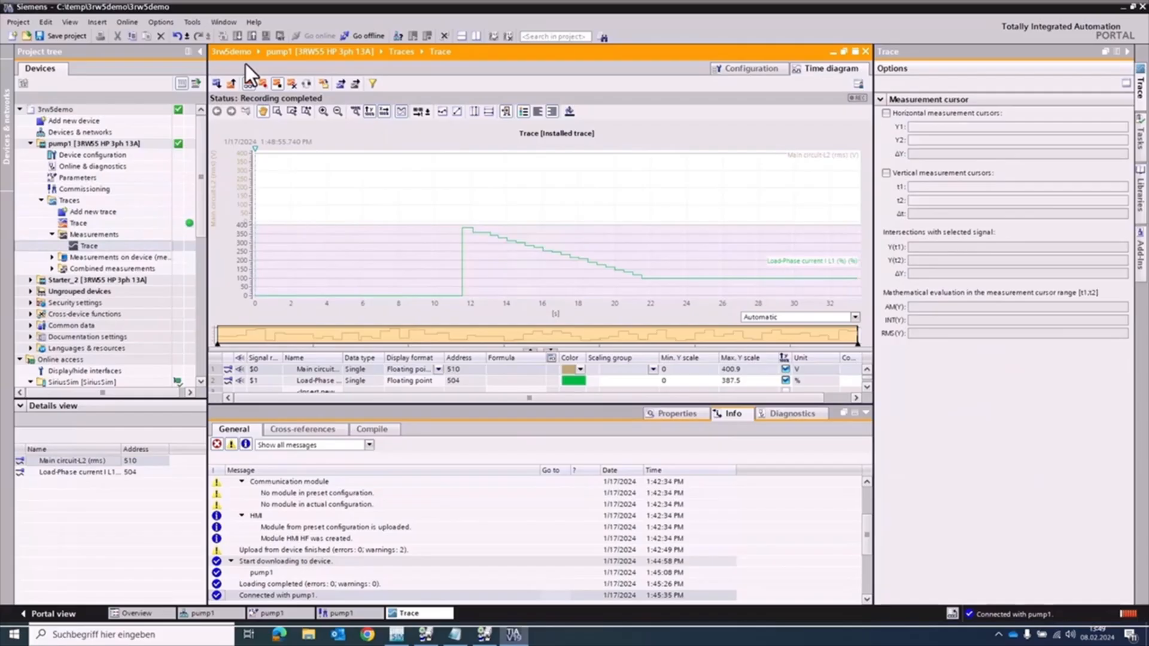
Examine the installed software's detailed product versions and check the file type offered for exporting the list, without saving it
click(258, 22)
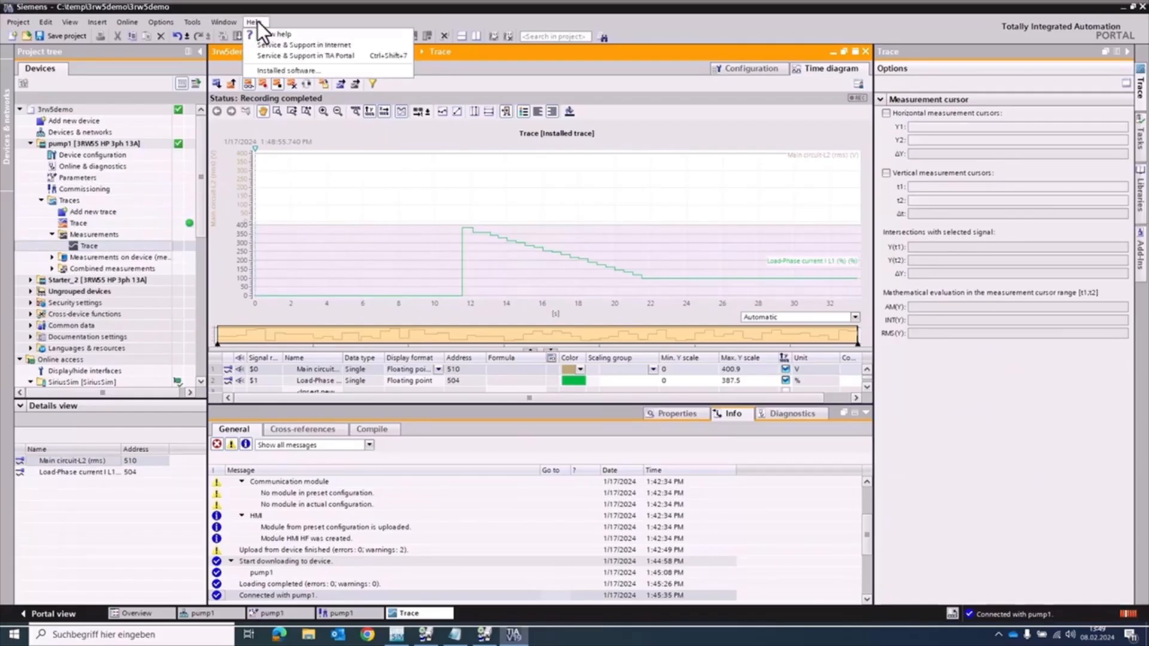
click(264, 69)
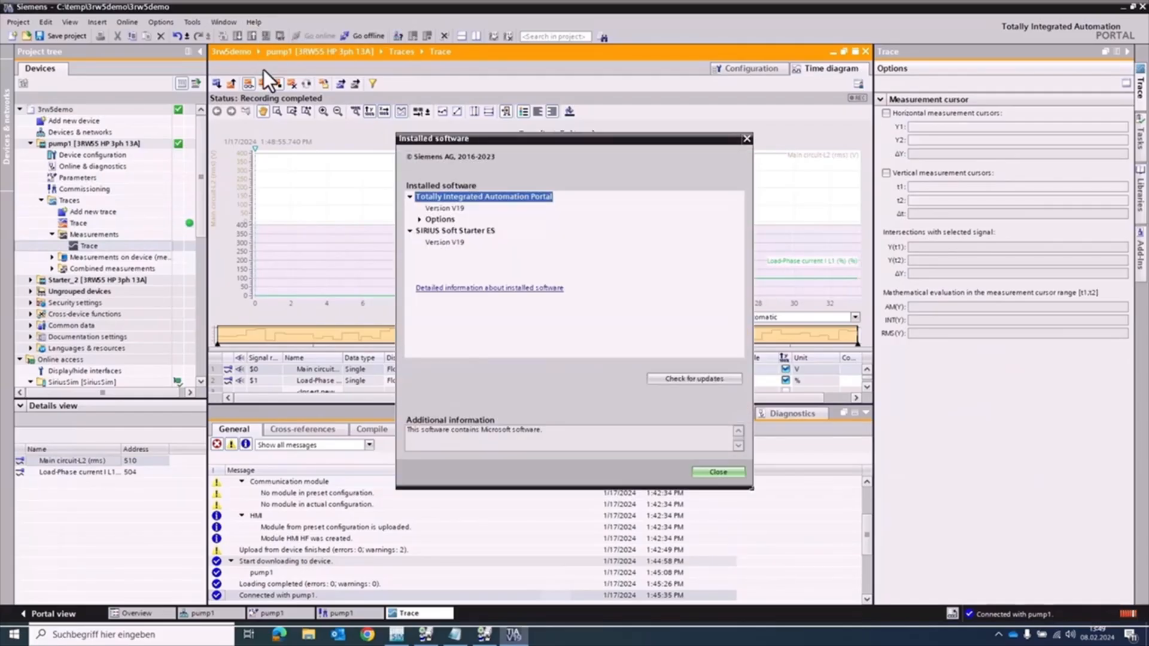
click(443, 289)
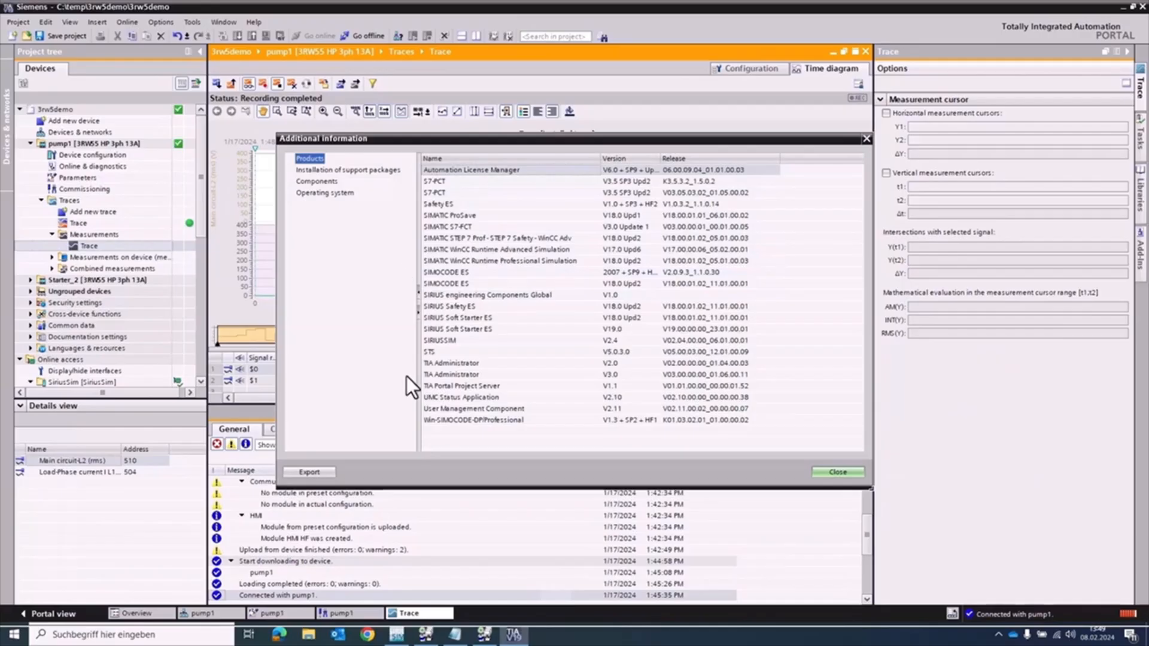
click(317, 474)
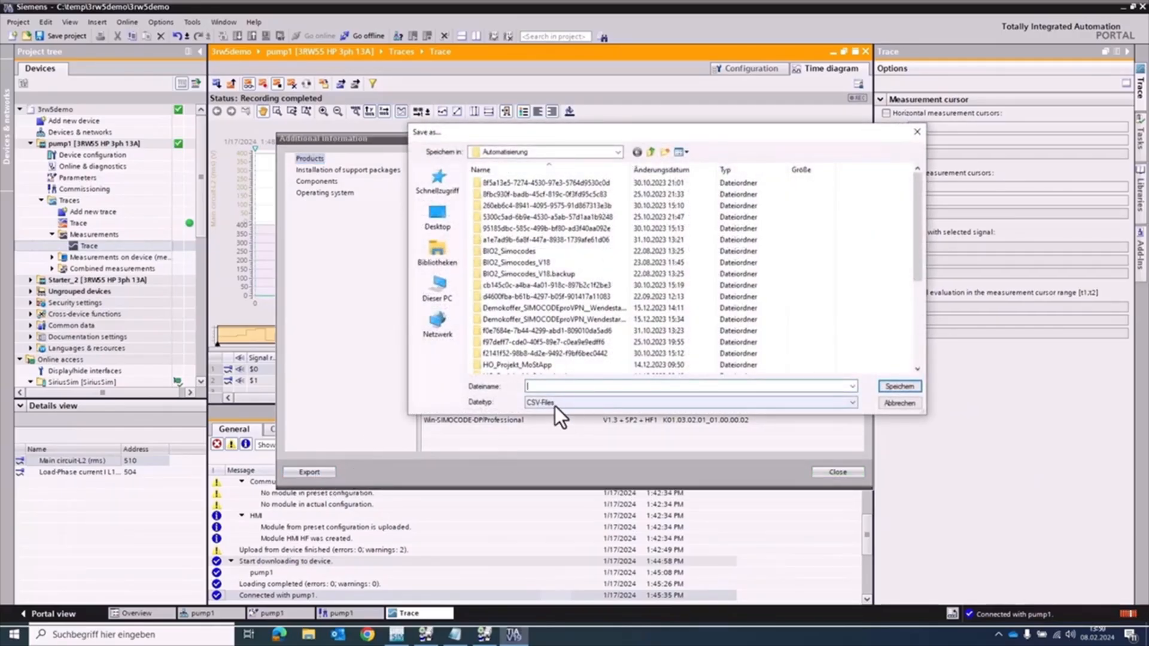
click(904, 405)
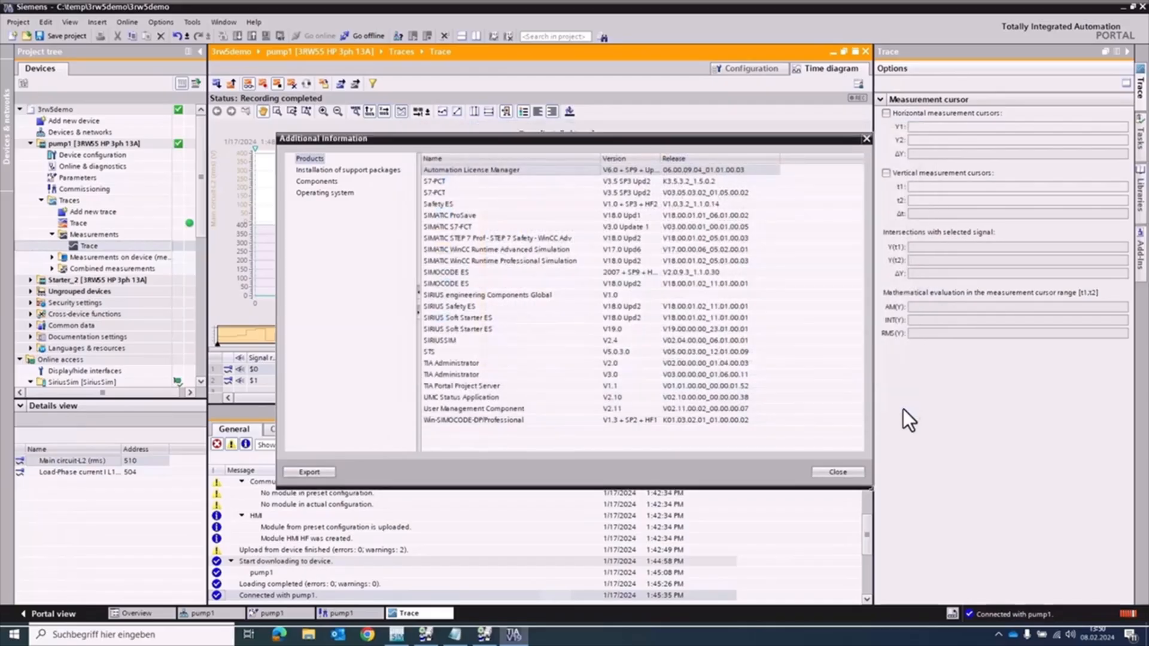
click(829, 475)
click(731, 474)
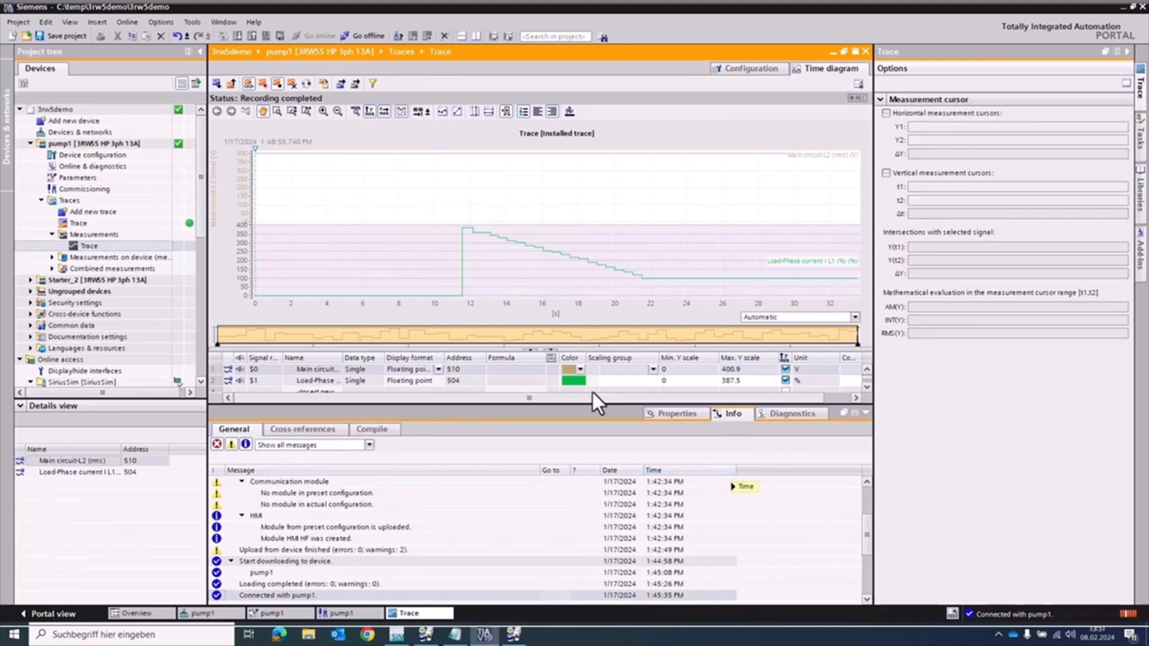
Save the project and review its archiving settings without creating an archive
click(47, 35)
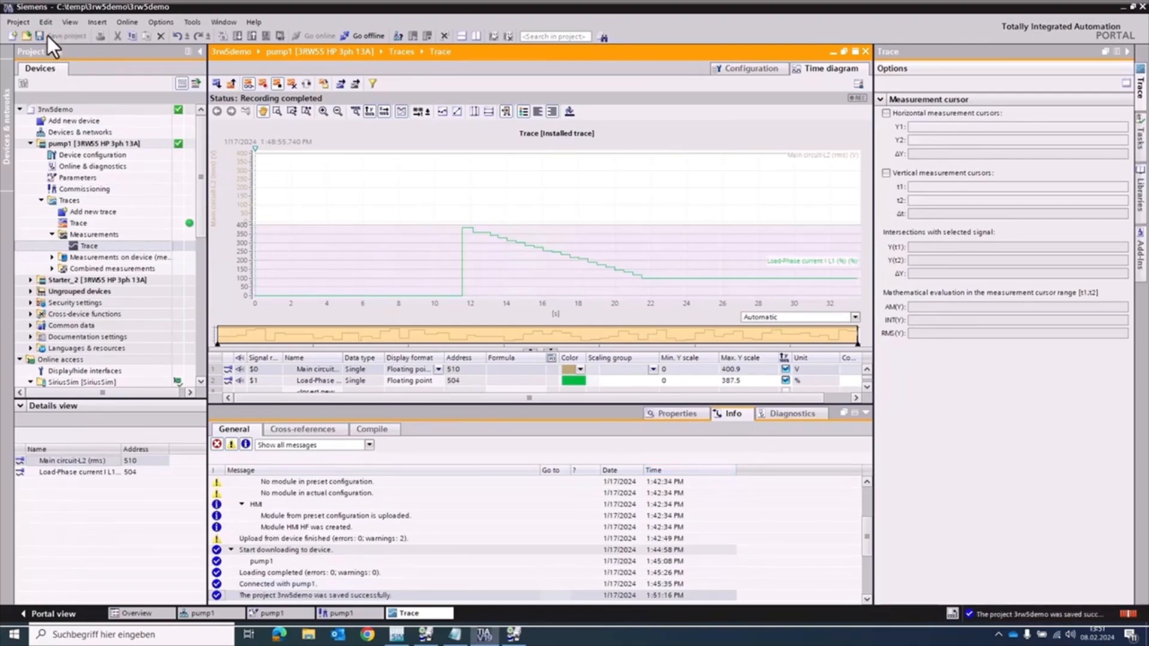
click(21, 24)
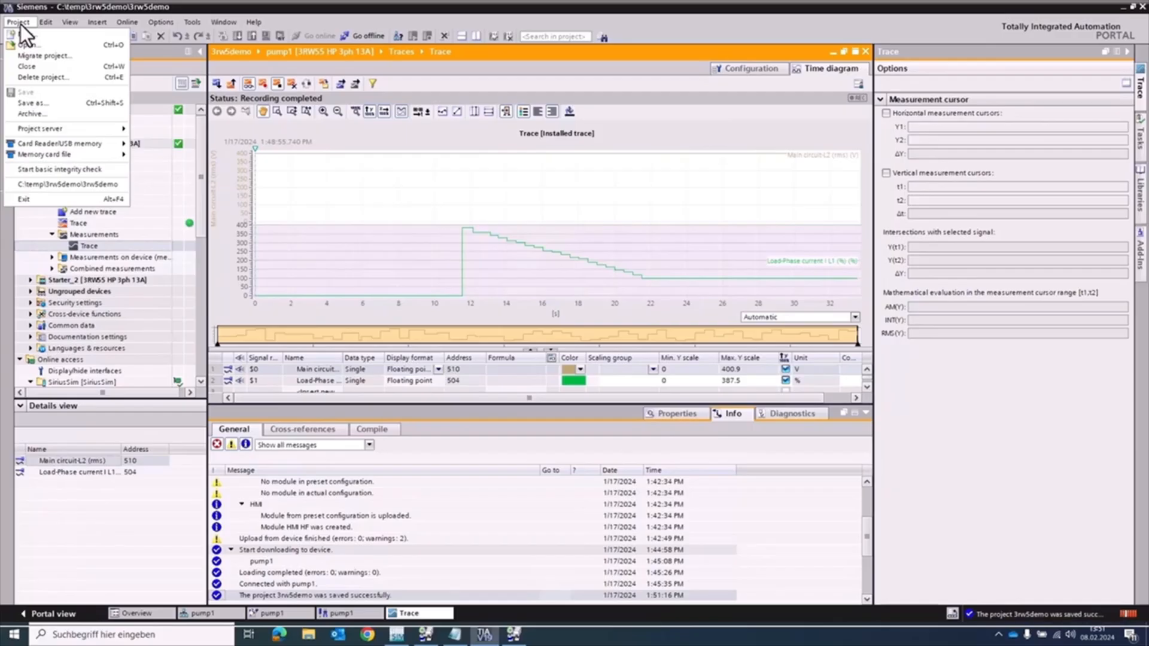
click(41, 112)
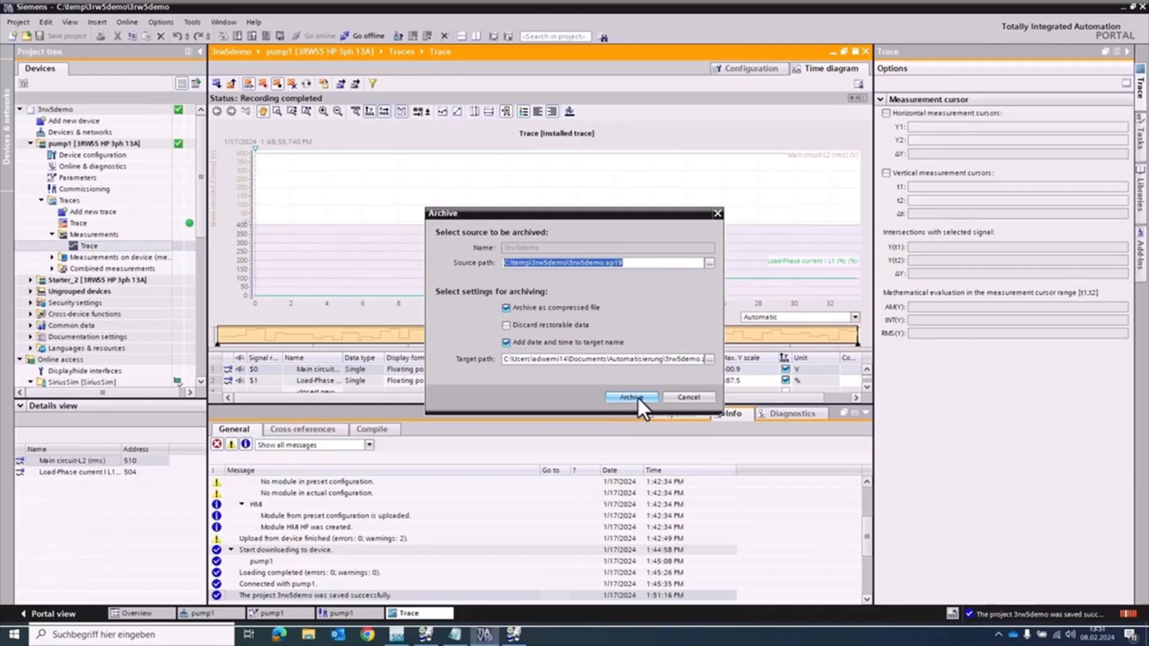
click(680, 396)
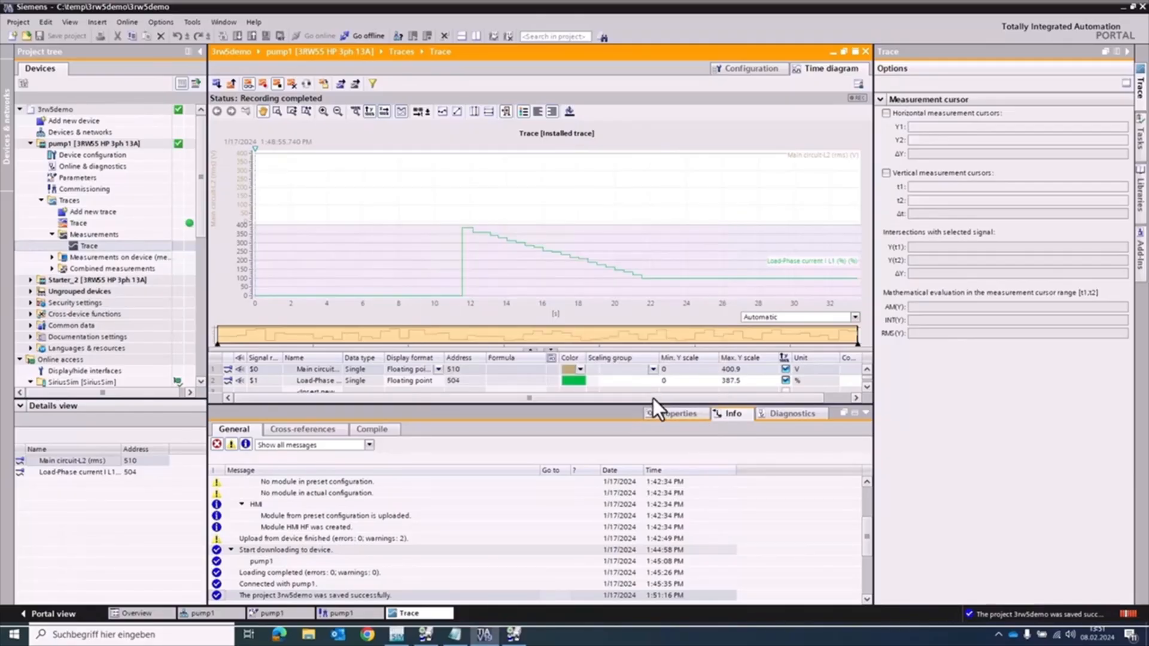